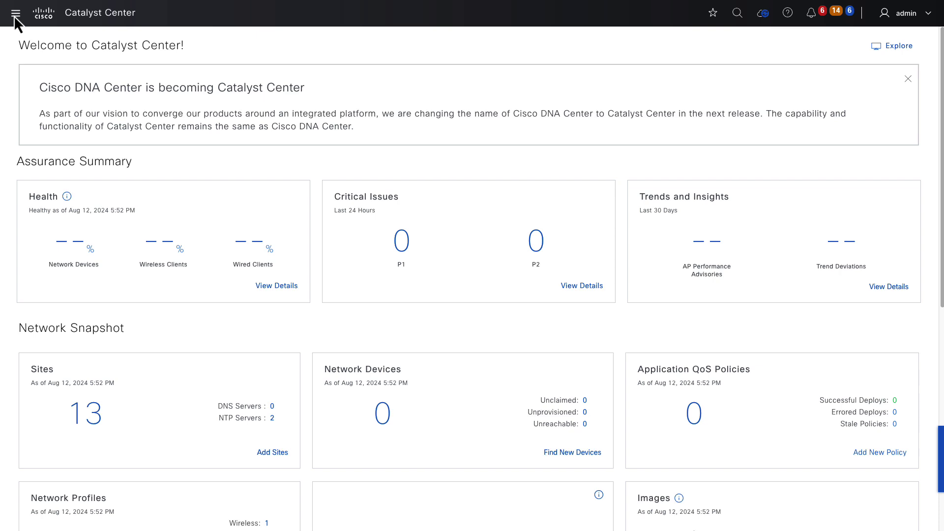
Start a new discovery job from the Tools > Discovery dashboard.
left_click(16, 13)
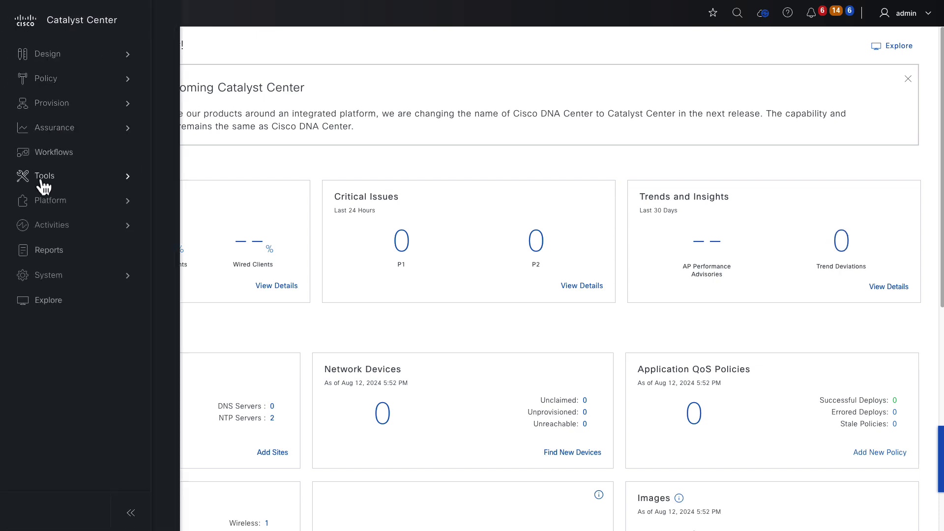
mouse_move(44, 186)
left_click(190, 55)
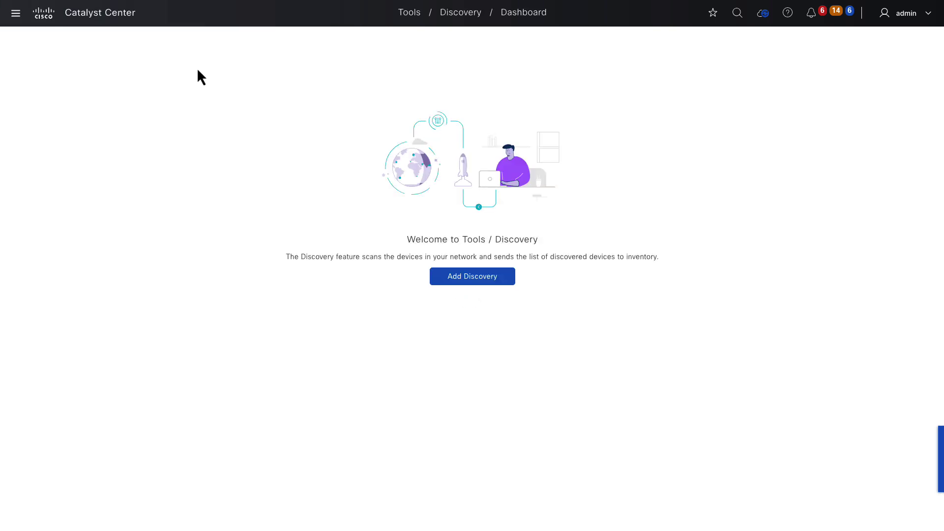
left_click(449, 281)
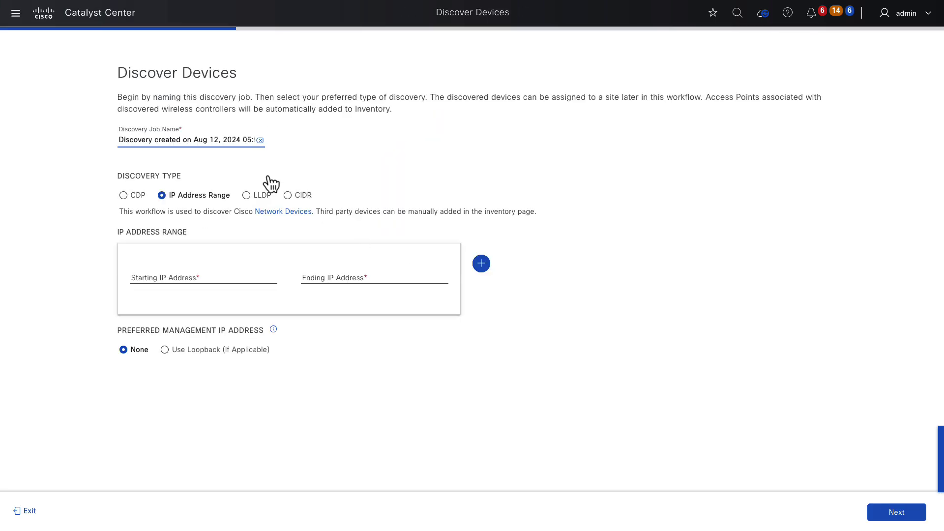
Name the discovery MEL, scan 192.168.8.36–192.168.8.37, and prefer loopback management IPs.
left_click_drag(219, 141, 211, 139)
key("ctrl+a")
type("MEL")
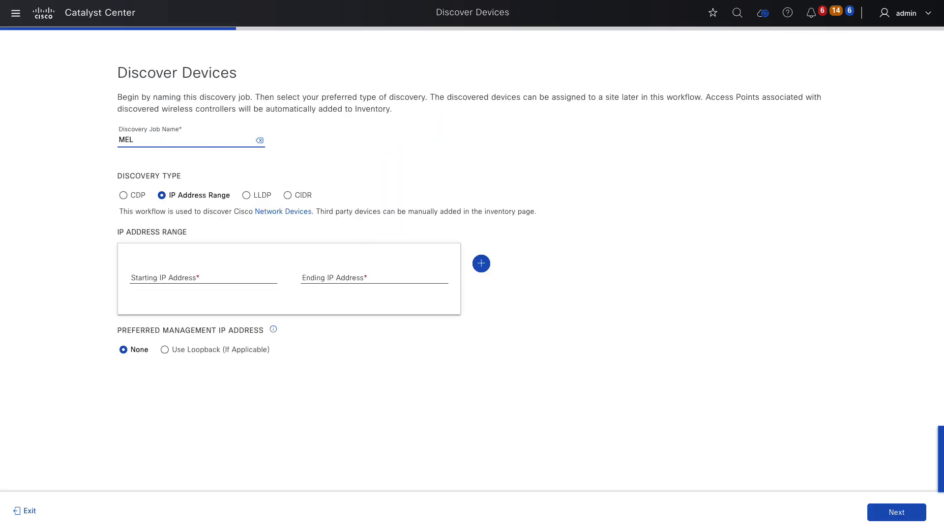
left_click(199, 279)
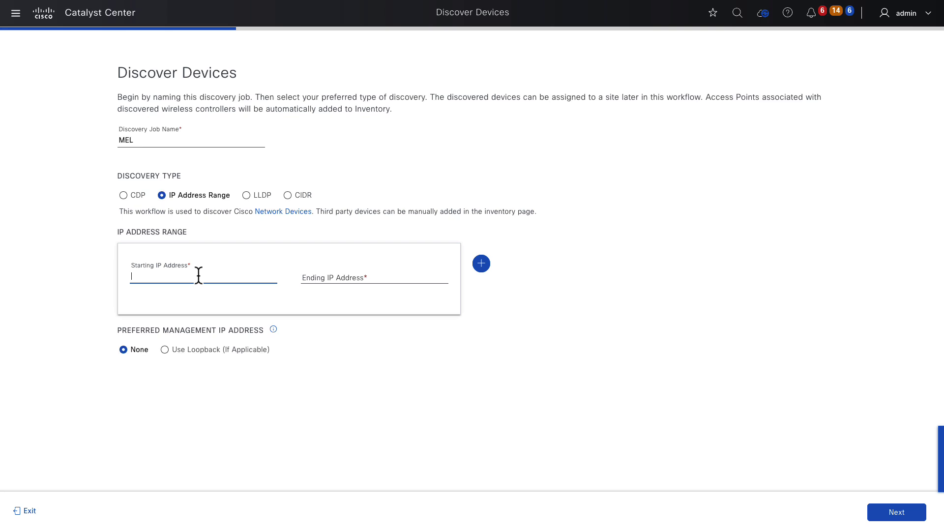
type("192.168.8.36")
key("Tab")
key("Tab")
type("192.168.8.37")
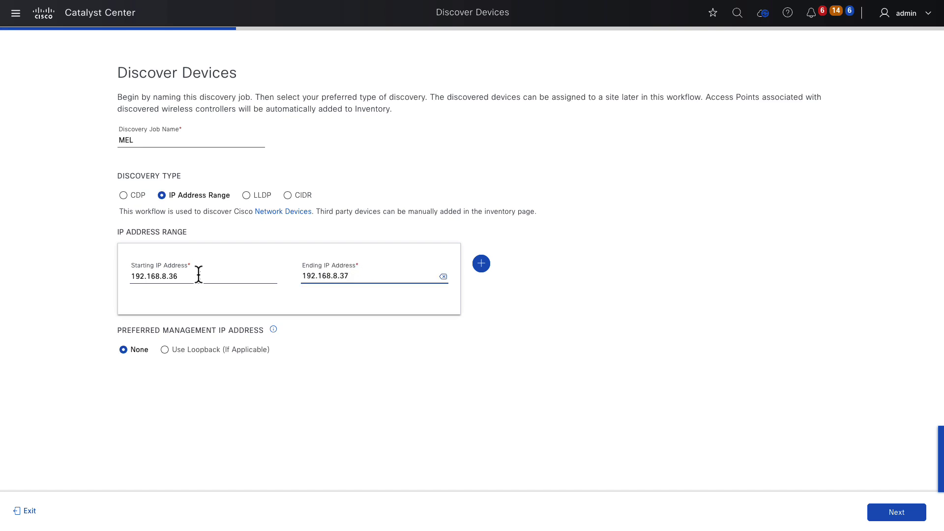
left_click(174, 355)
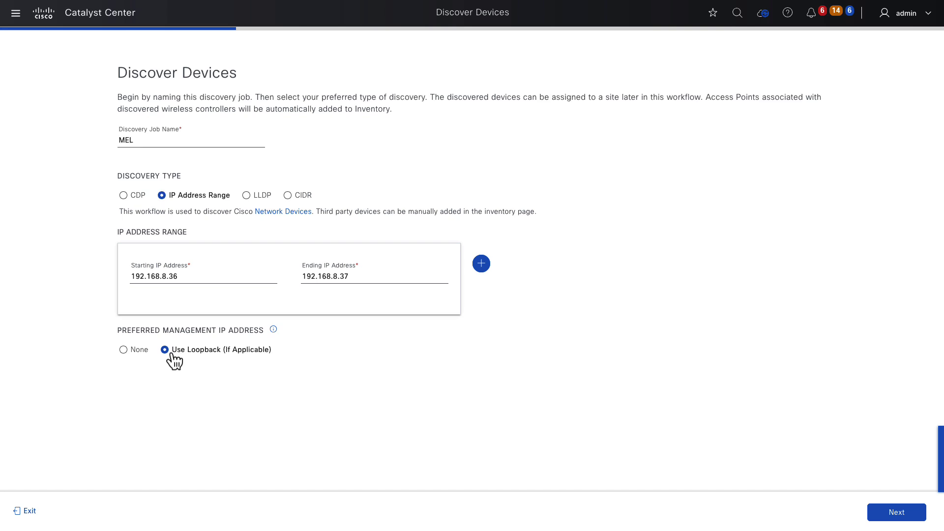
left_click(898, 513)
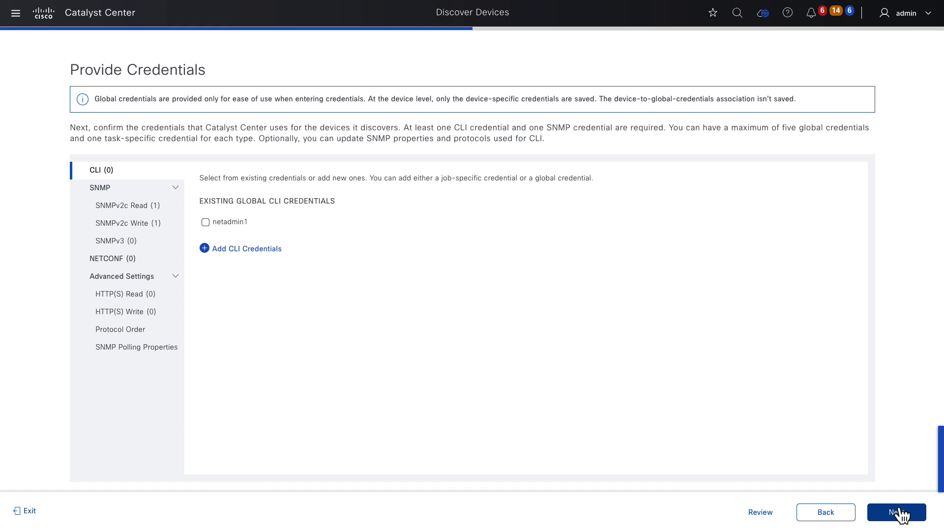
Use the existing global CLI credential, review the SNMPv2c credentials, and select NETCONF port 830.
left_click(215, 223)
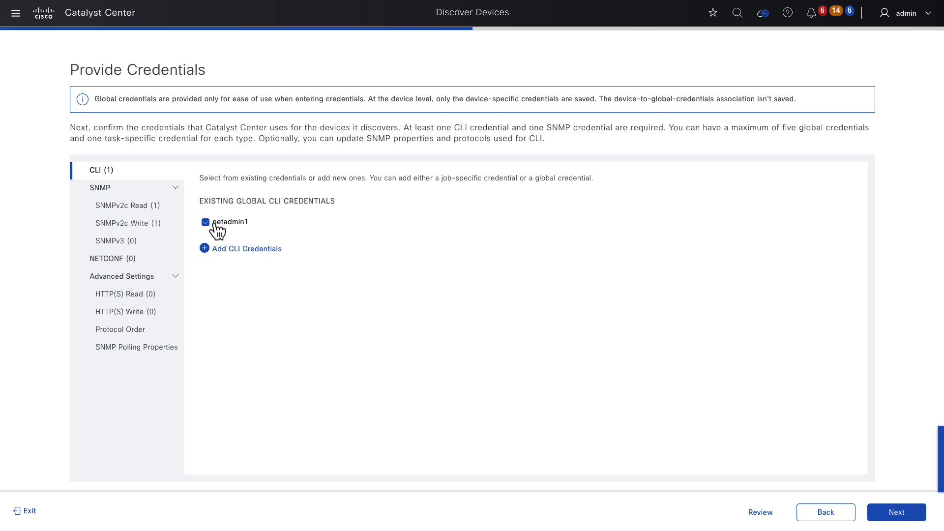
left_click(149, 206)
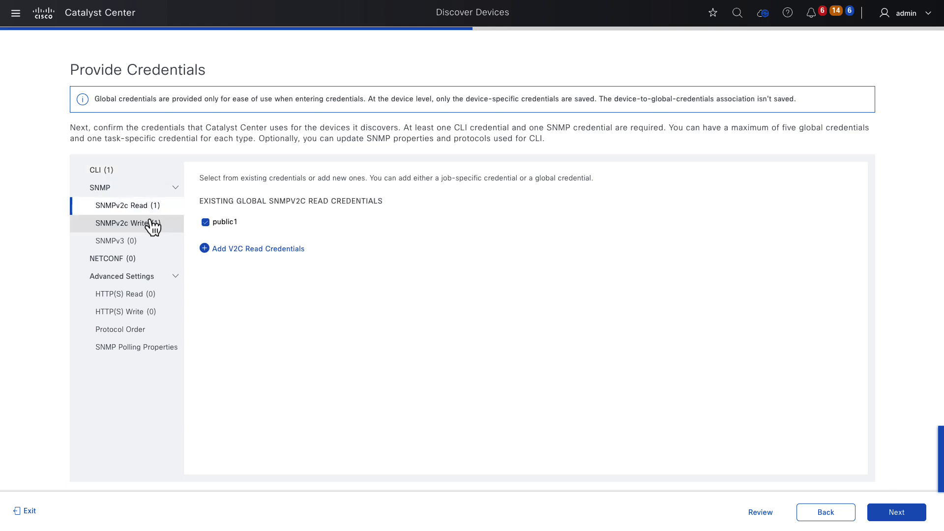
left_click(149, 225)
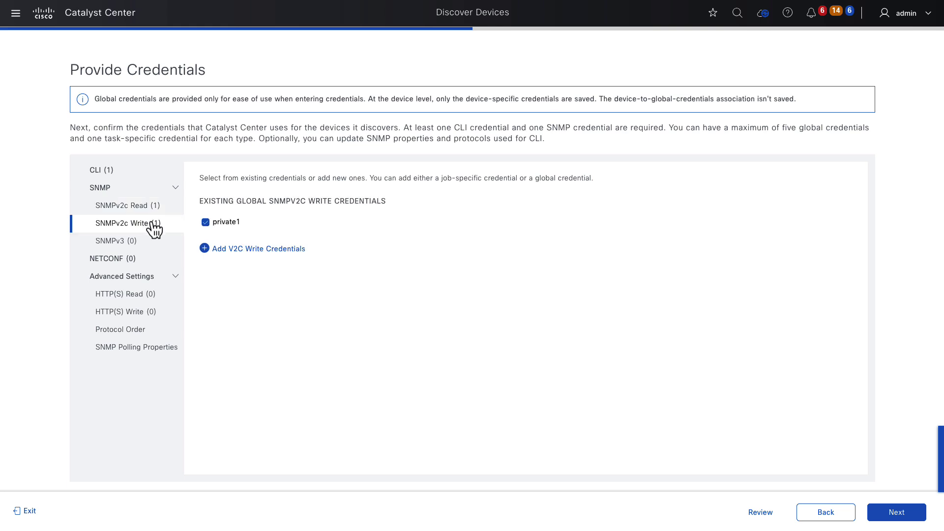
left_click(149, 266)
left_click(206, 254)
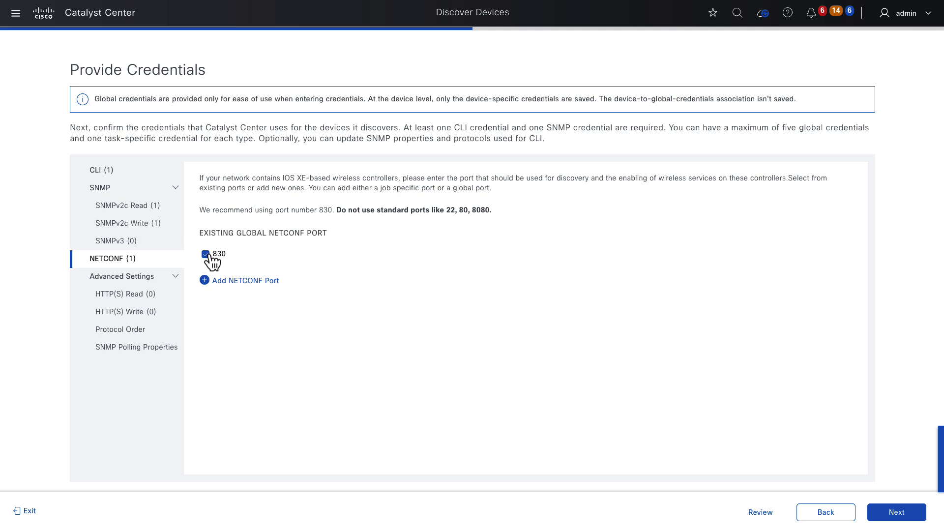
left_click(878, 516)
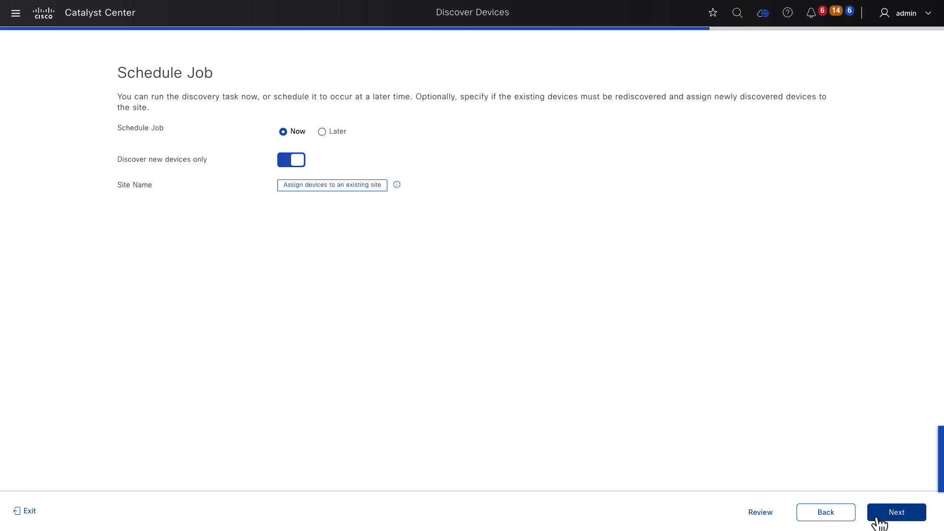
Start the MEL discovery and view its results for MEL-EBCP1.lab and MEL-EBCP2.lab.
left_click(880, 519)
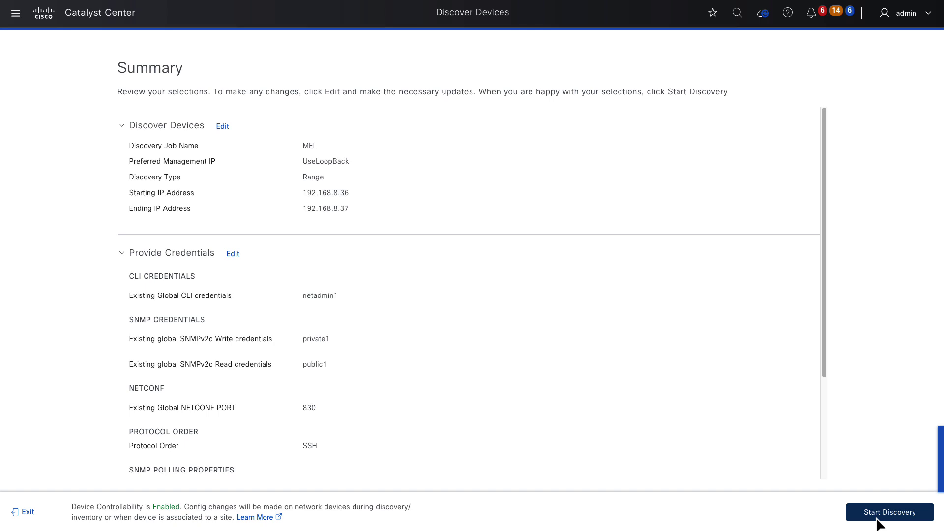
left_click(878, 519)
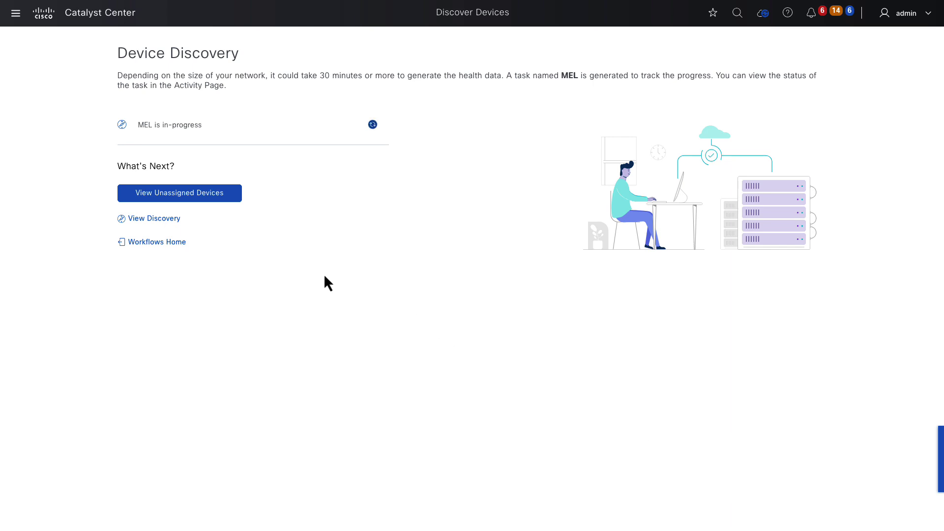
left_click(154, 219)
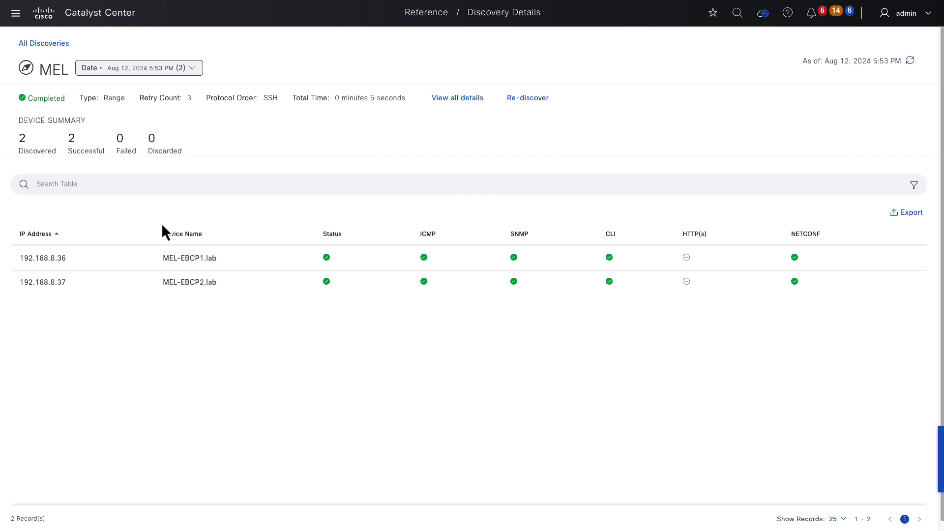
Go to the Provision > Inventory page and hide the work items filters.
left_click(16, 12)
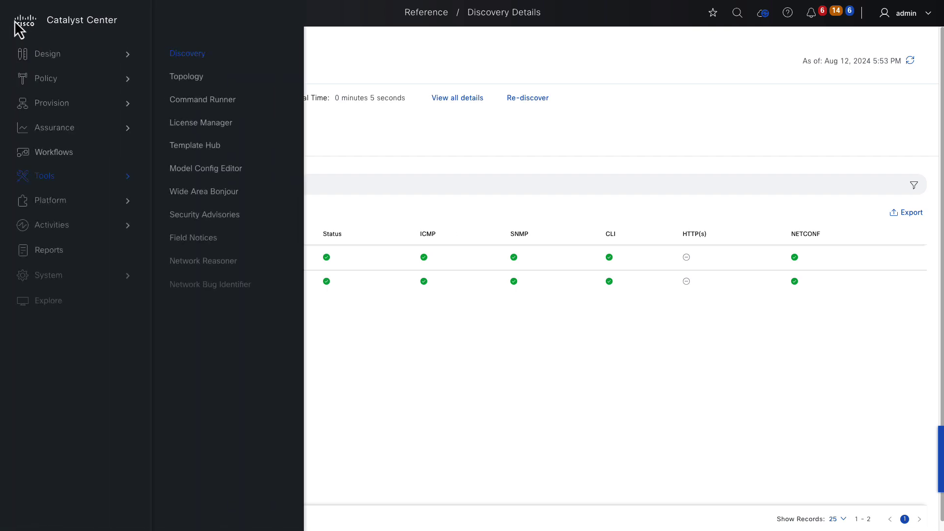
left_click(54, 103)
left_click(199, 69)
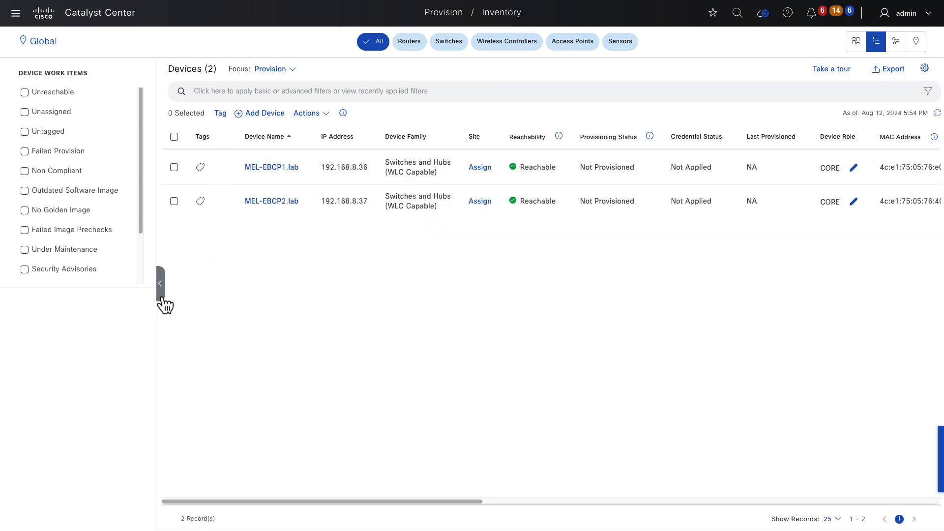
left_click(161, 295)
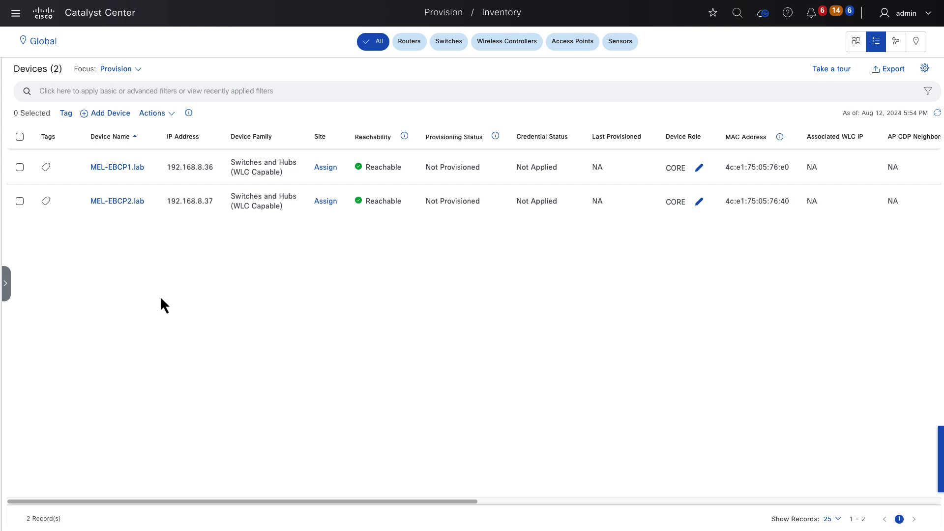
Change the roles of MEL-EBCP1.lab and MEL-EBCP2.lab from CORE to DISTRIBUTION.
left_click(703, 169)
left_click(485, 212)
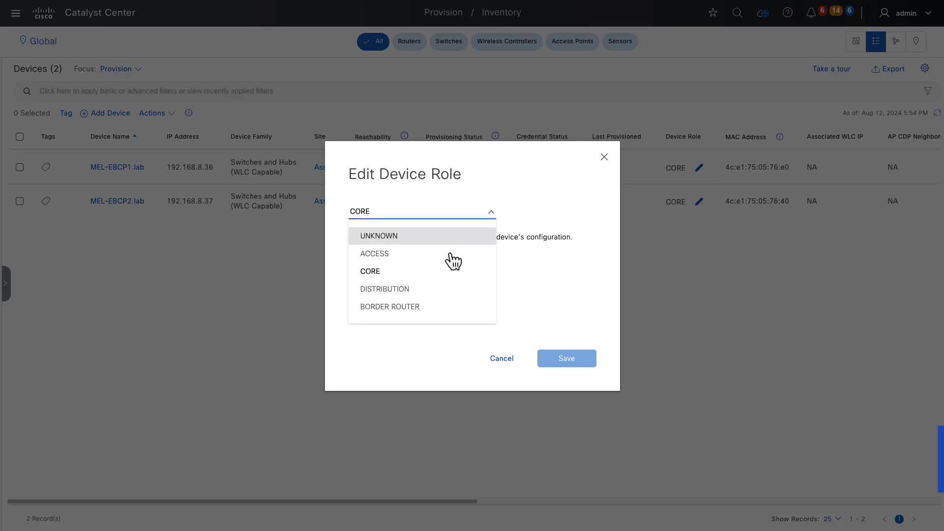
left_click(441, 291)
left_click(565, 359)
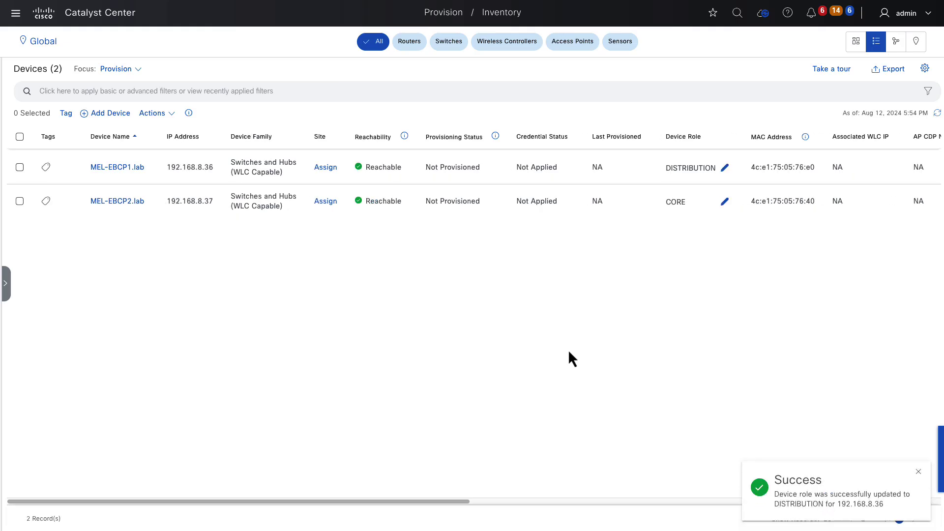
left_click(726, 204)
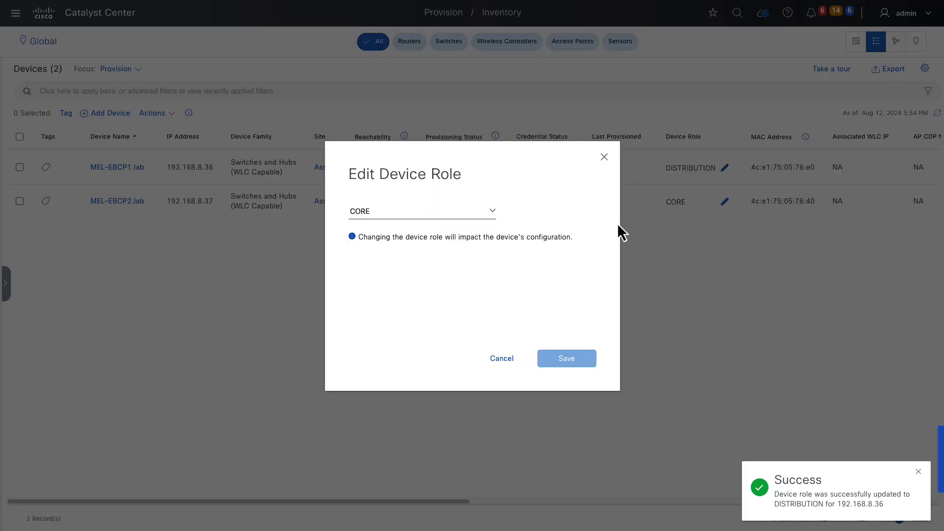
left_click(465, 219)
left_click(450, 290)
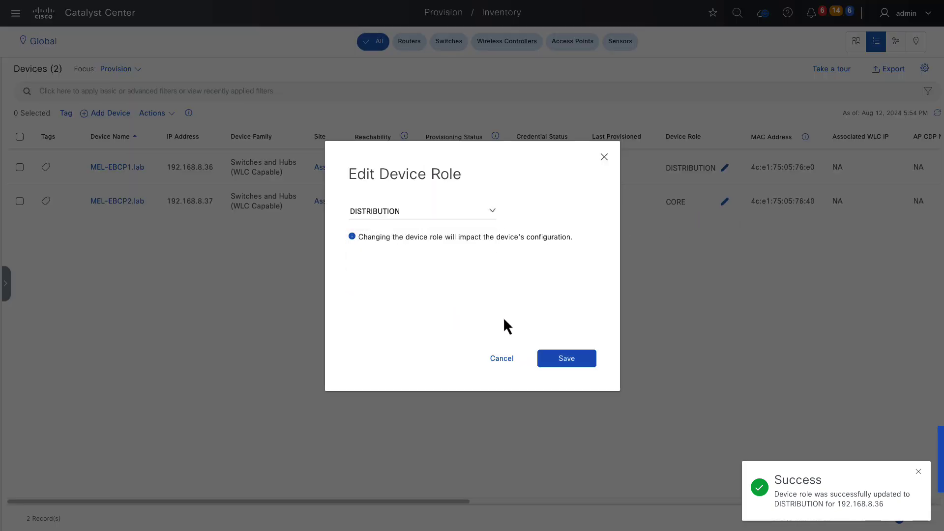
left_click(565, 359)
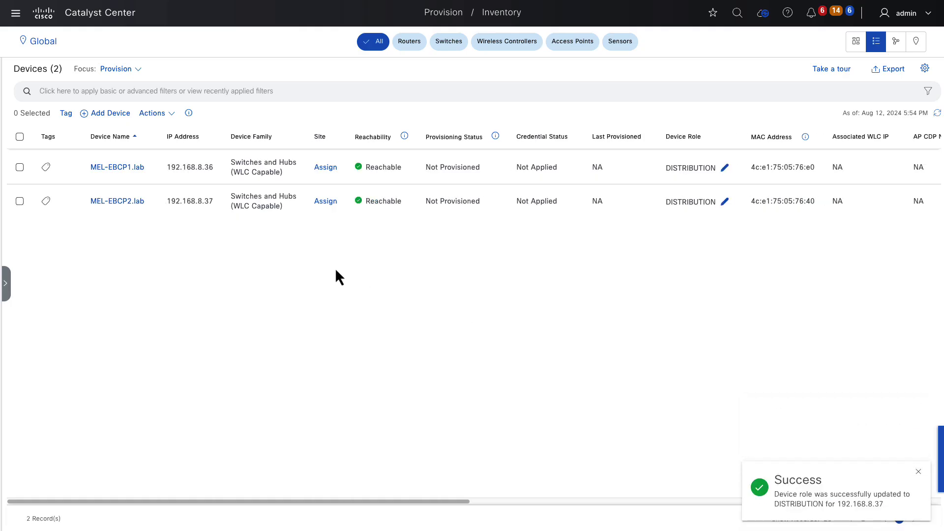
Provision both switches and assign MEL-EBCP1.lab to the MEL/B1/L1 floor.
left_click(20, 137)
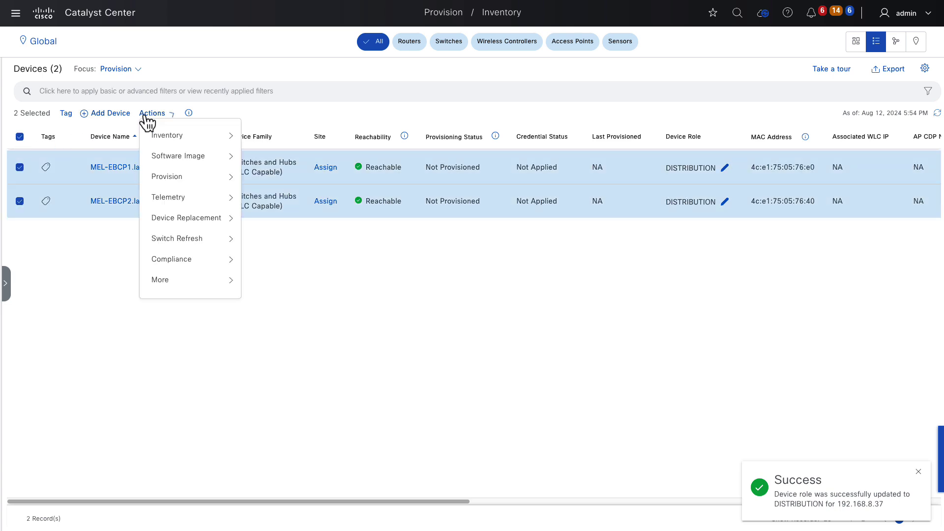
mouse_move(193, 183)
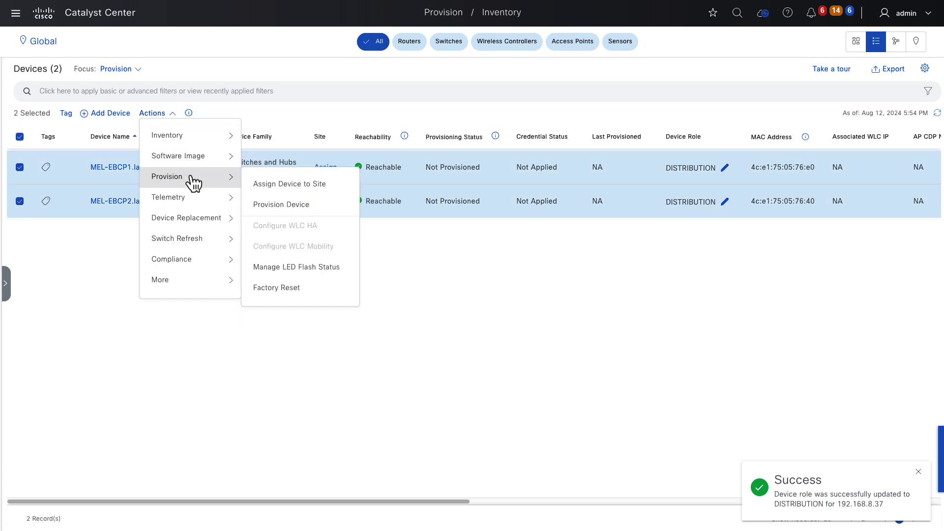
left_click(277, 205)
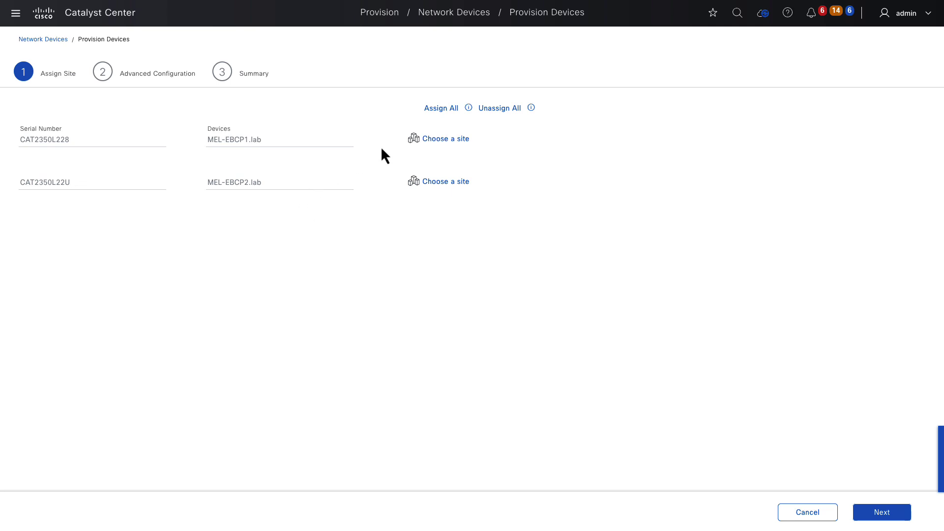
left_click(431, 140)
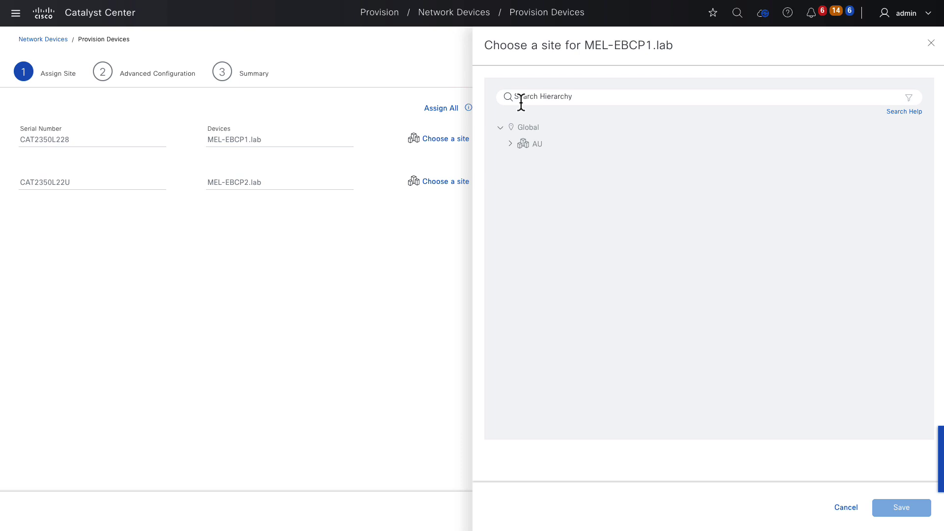
left_click(521, 98)
type("L1")
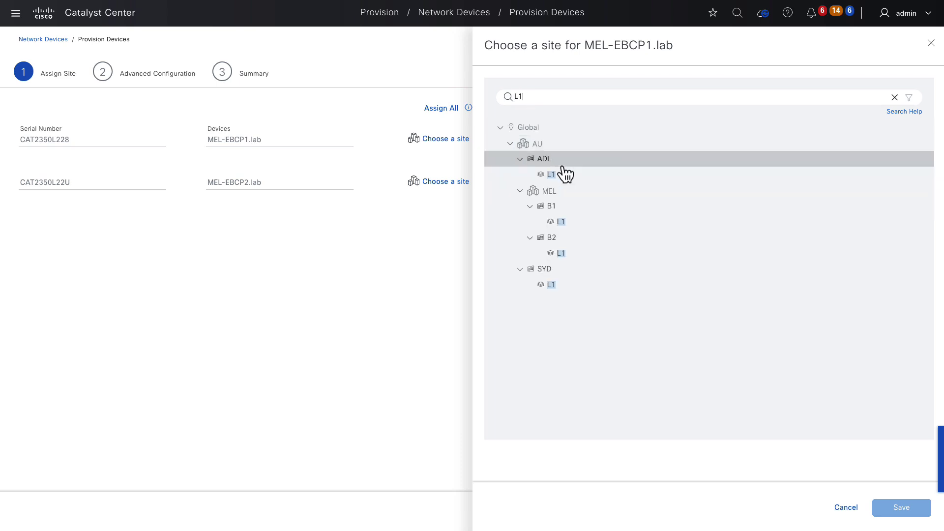
left_click(561, 224)
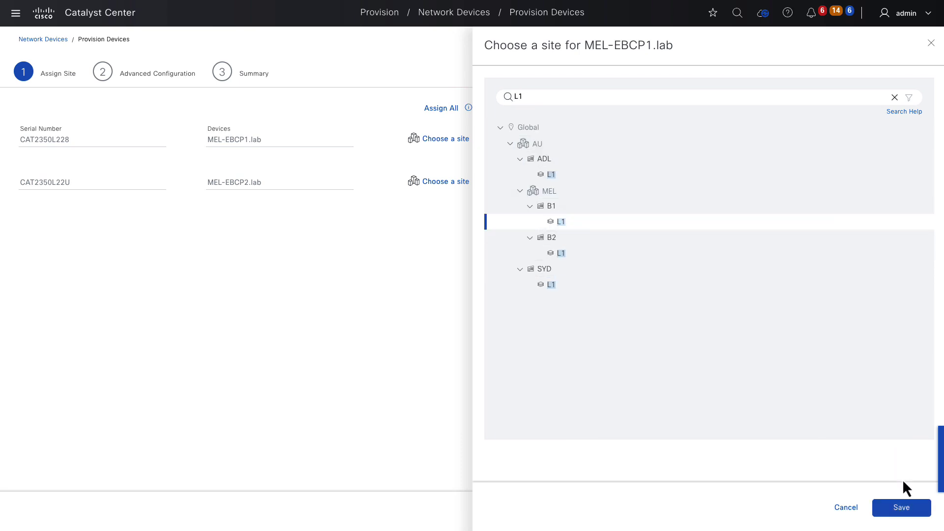
left_click(902, 507)
Choose the MEL/B2/L1 floor as MEL-EBCP2.lab's site.
left_click(459, 185)
left_click(546, 98)
type("L1")
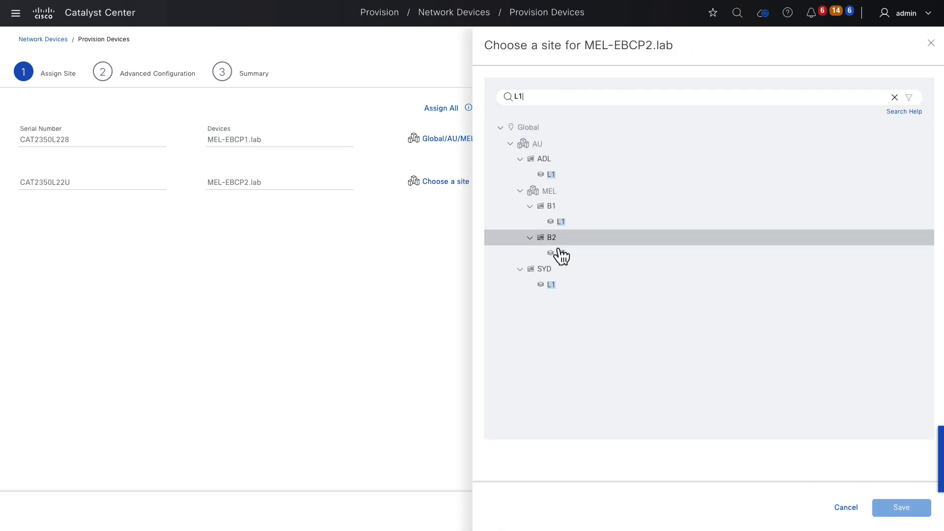
left_click(560, 253)
Save B2 L1 for MEL-EBCP2.lab and advance past Advanced Configuration to the Summary.
left_click(901, 510)
left_click(900, 511)
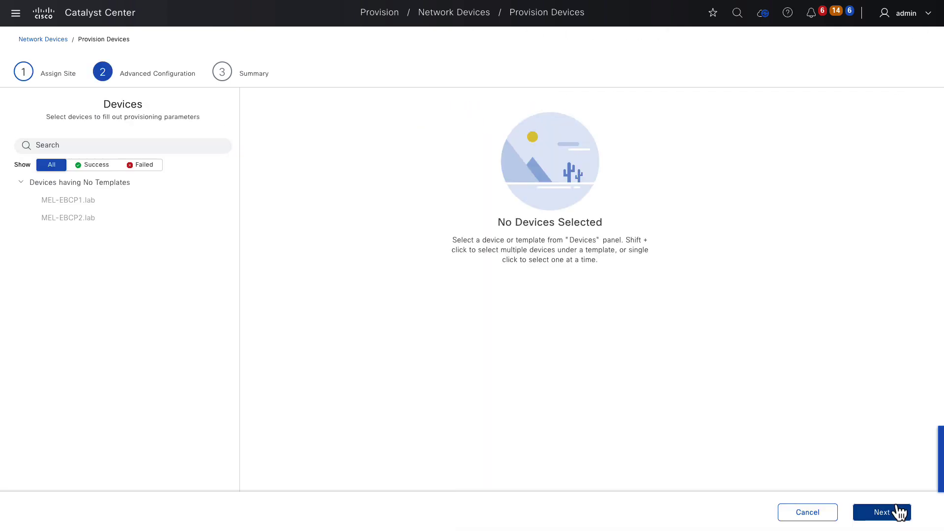
left_click(900, 512)
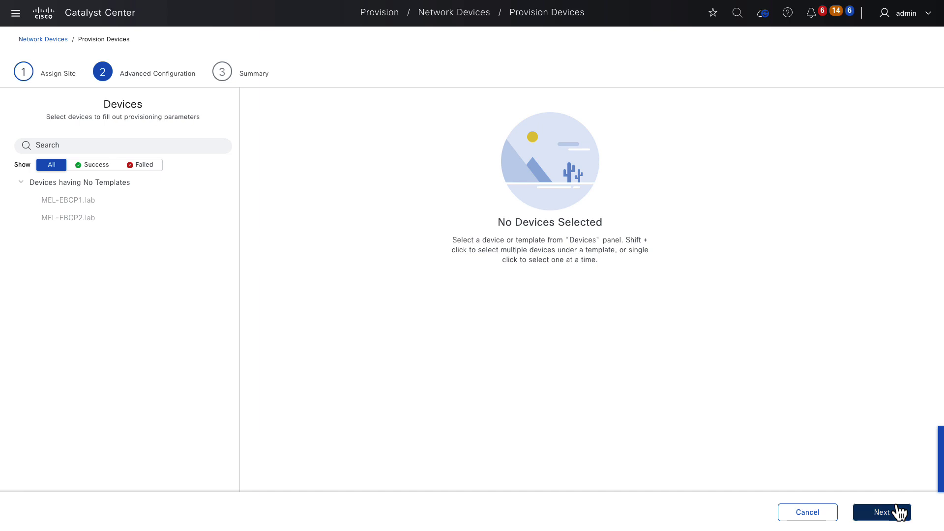
left_click(900, 513)
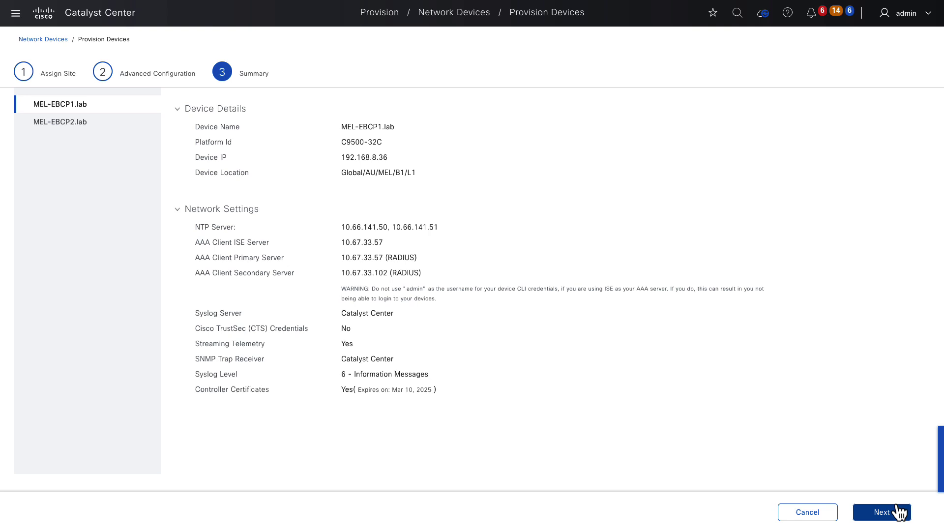
Apply provisioning with Preview and Deploy and proceed once the initial checks pass.
left_click(898, 512)
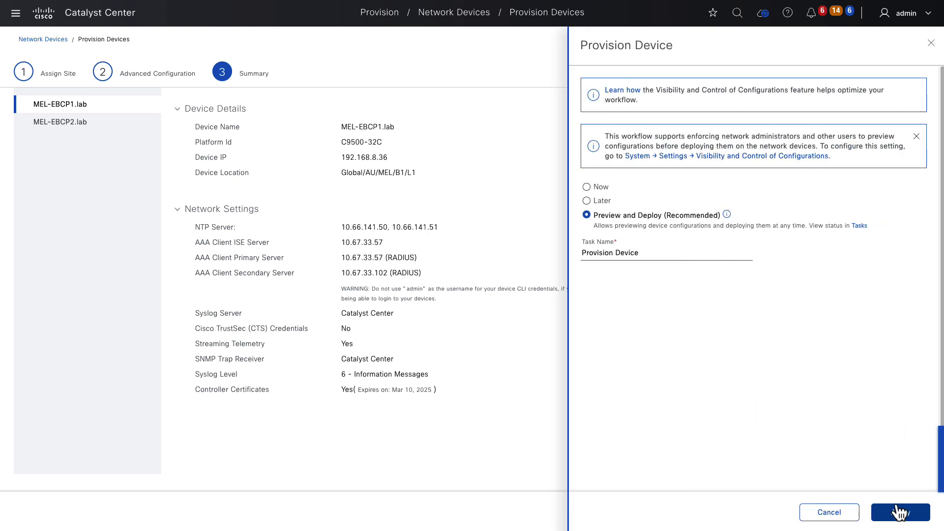
left_click(896, 511)
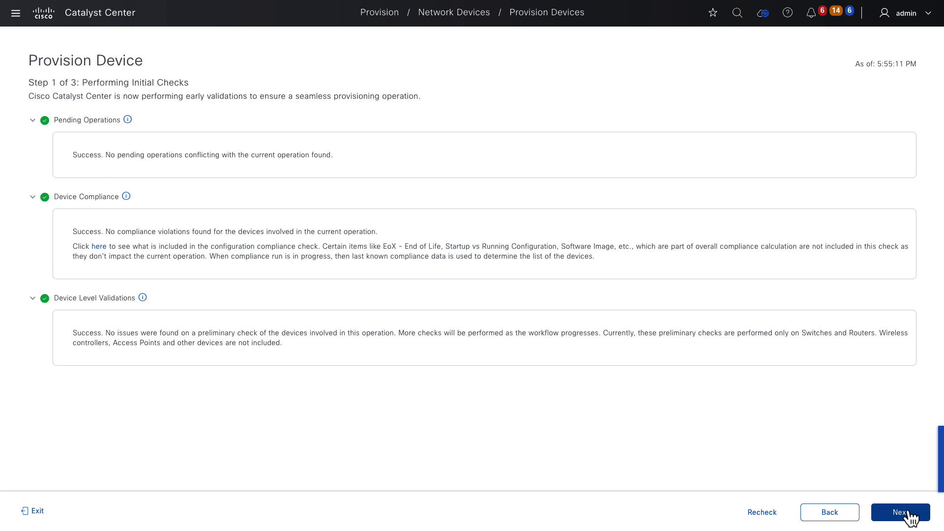
left_click(909, 516)
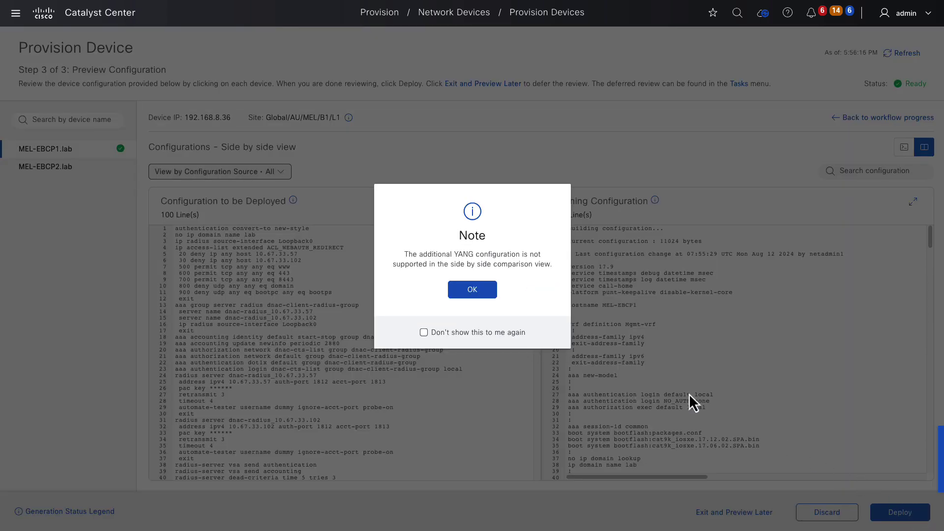
Dismiss the YANG note to view MEL-EBCP1.lab's side-by-side configuration comparison.
left_click(473, 294)
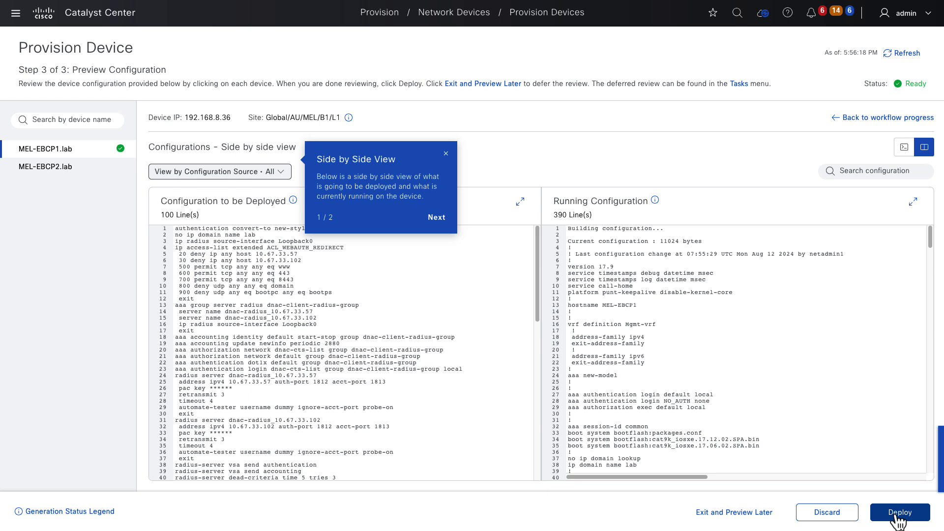
Deploy the previewed configuration to the MEL switches immediately, with Now selected.
left_click(897, 515)
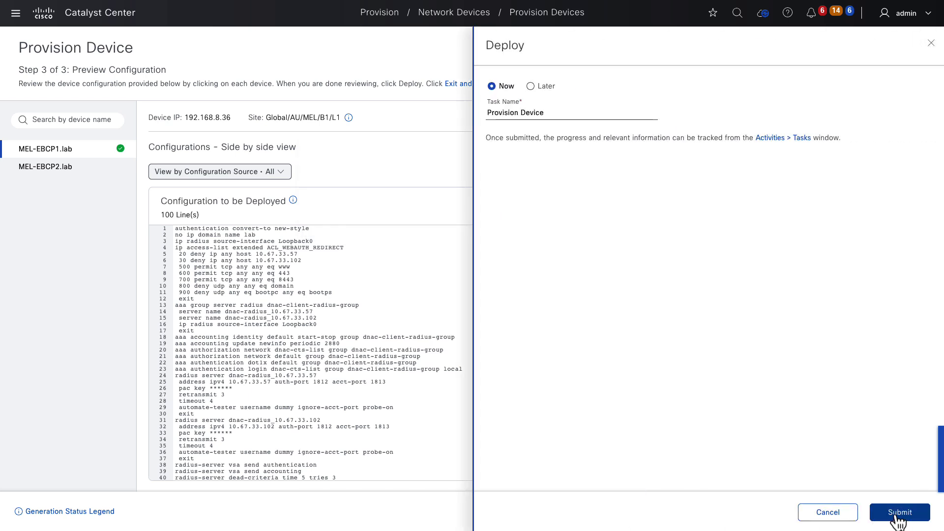
left_click(896, 516)
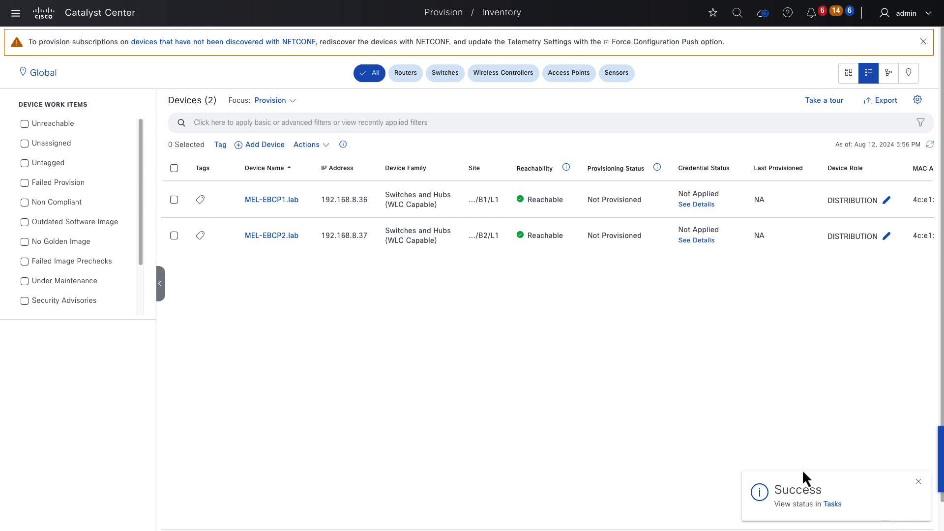
Go to Provision > LAN Automation, expand its overview, and start a new session.
left_click(15, 13)
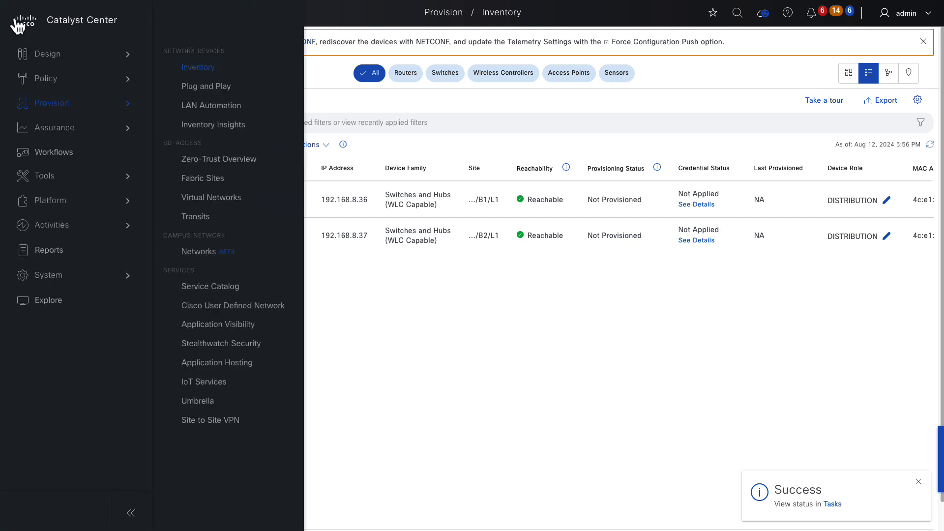
left_click(222, 106)
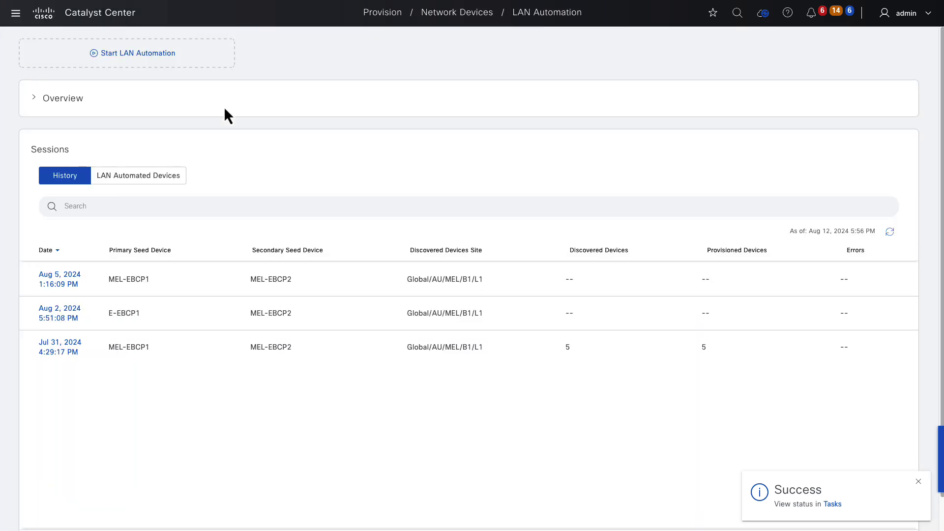
left_click(74, 99)
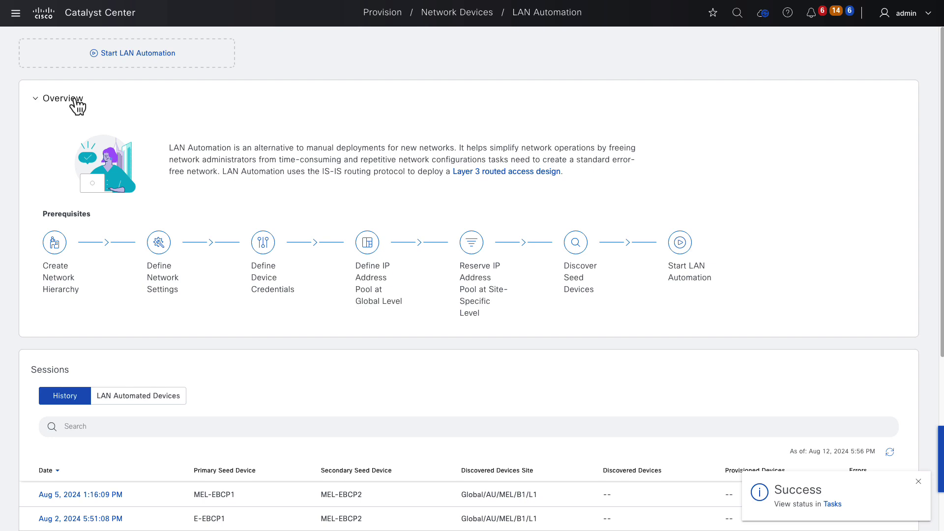
left_click(134, 63)
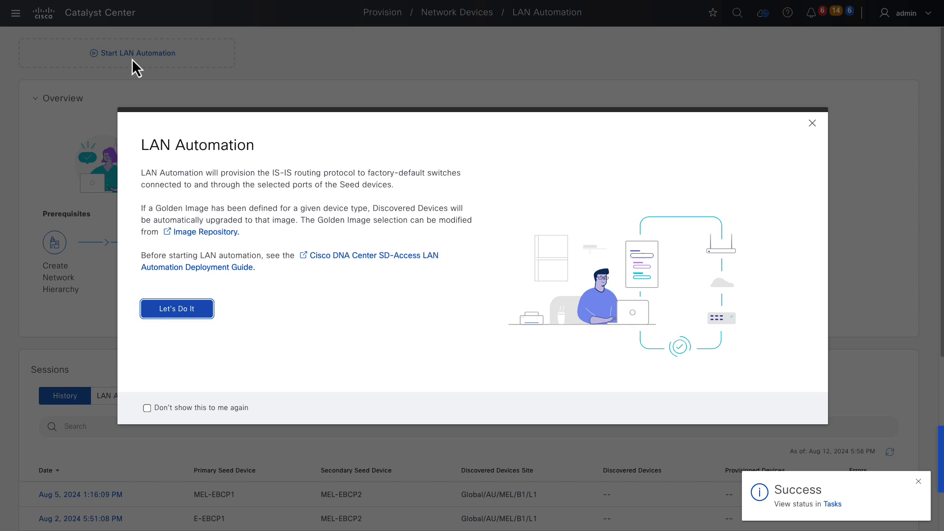
Pick the MEL site and set MEL-EBCP1.lab as the LAN Automation primary seed device.
left_click(178, 310)
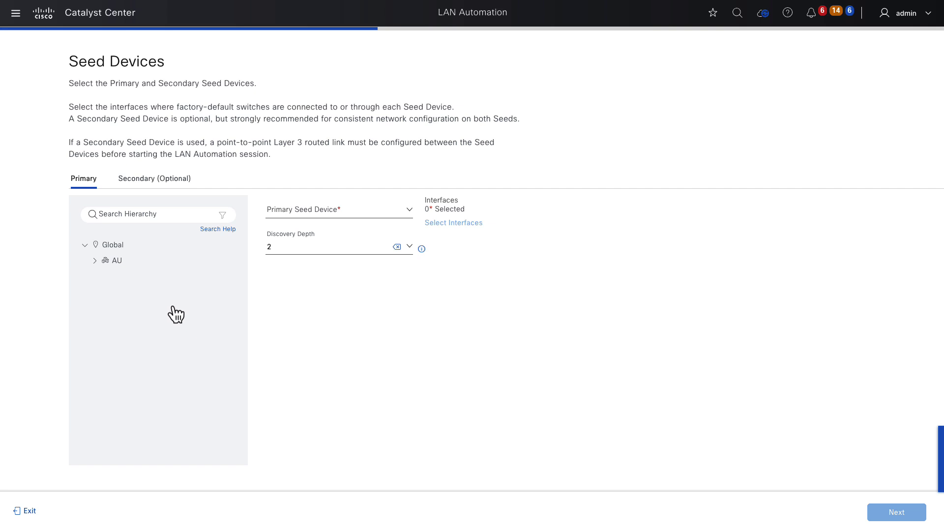
left_click(171, 214)
type("MEL")
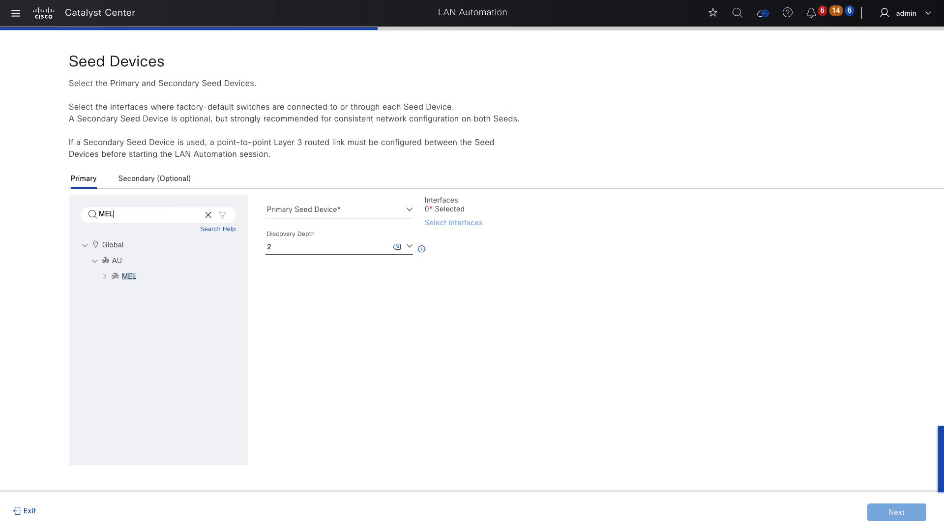
left_click(153, 279)
left_click(302, 212)
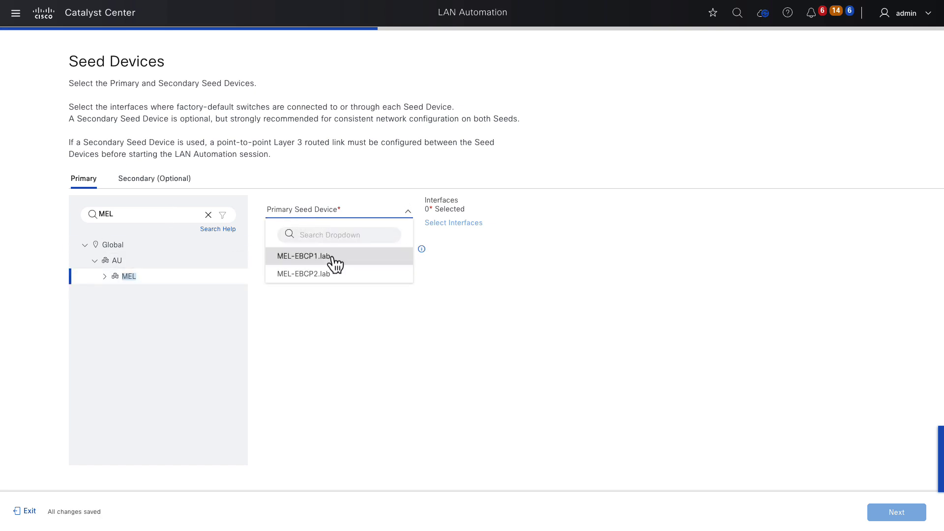
left_click(315, 257)
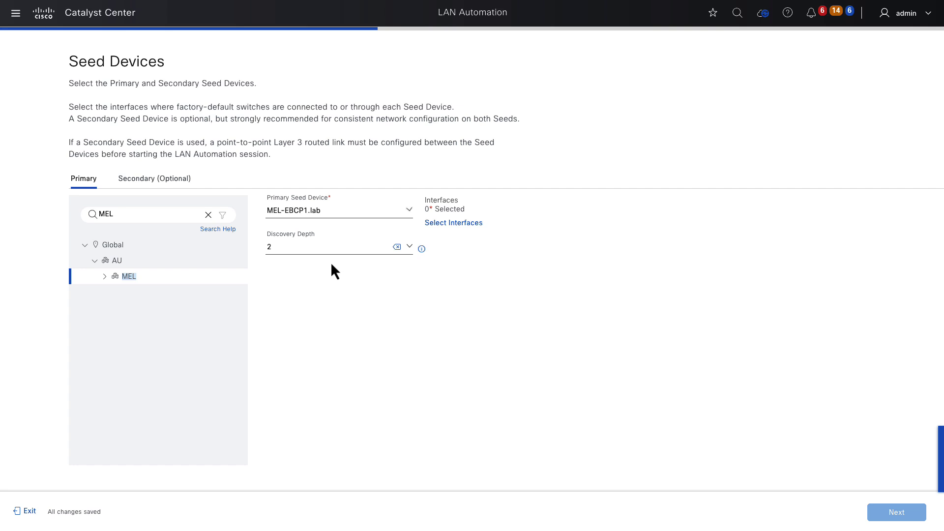
Save HundredGigE1/0/5, 1/0/6, 1/0/25 and 1/0/26 as the primary seed's interfaces.
left_click(448, 224)
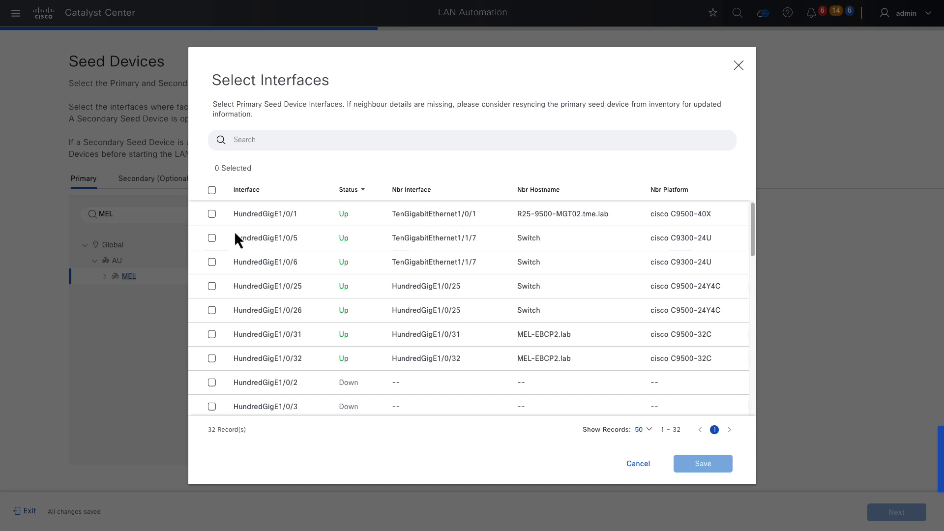
left_click(211, 239)
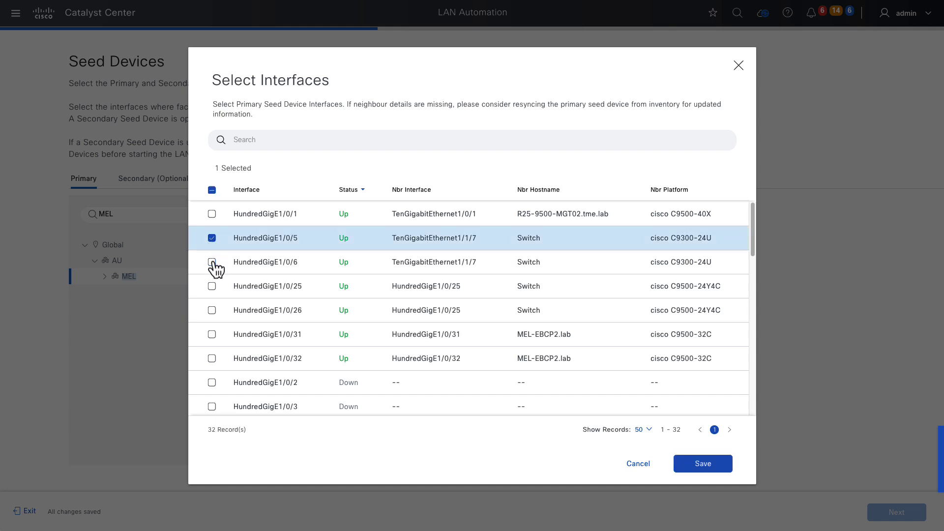
left_click(212, 262)
left_click(212, 286)
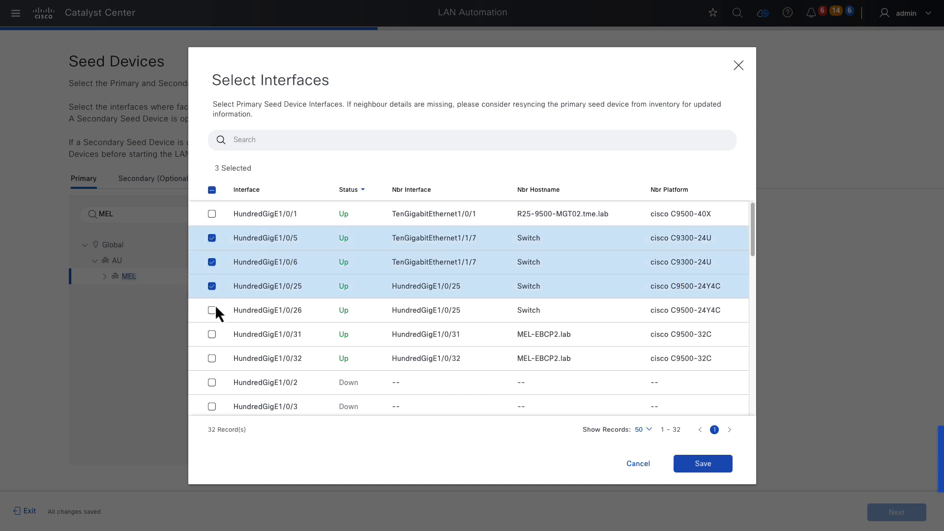
left_click(212, 311)
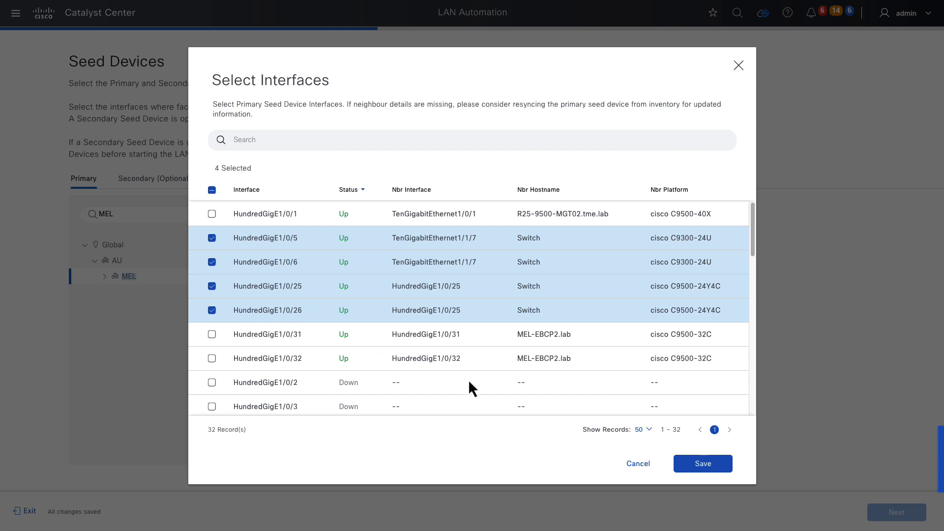
left_click(708, 466)
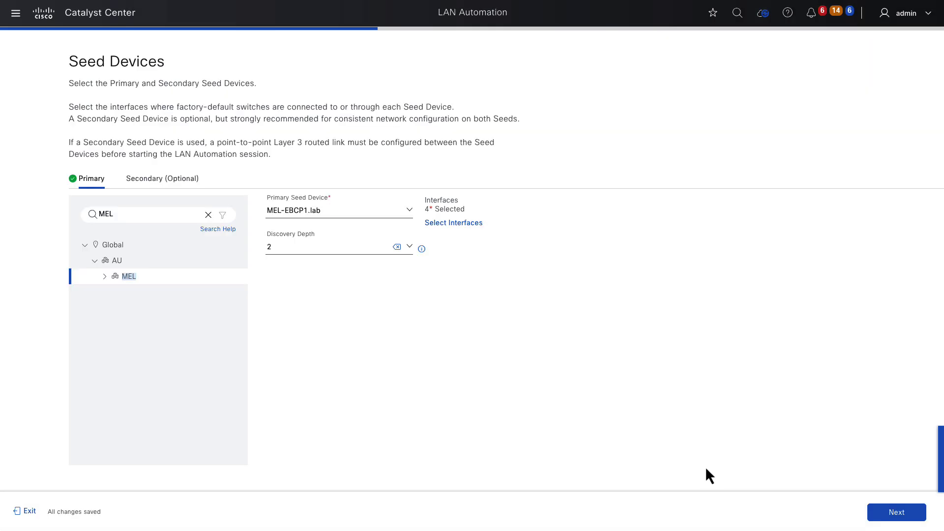
Choose the MEL site and set MEL-EBCP2.lab as the secondary seed device.
left_click(187, 180)
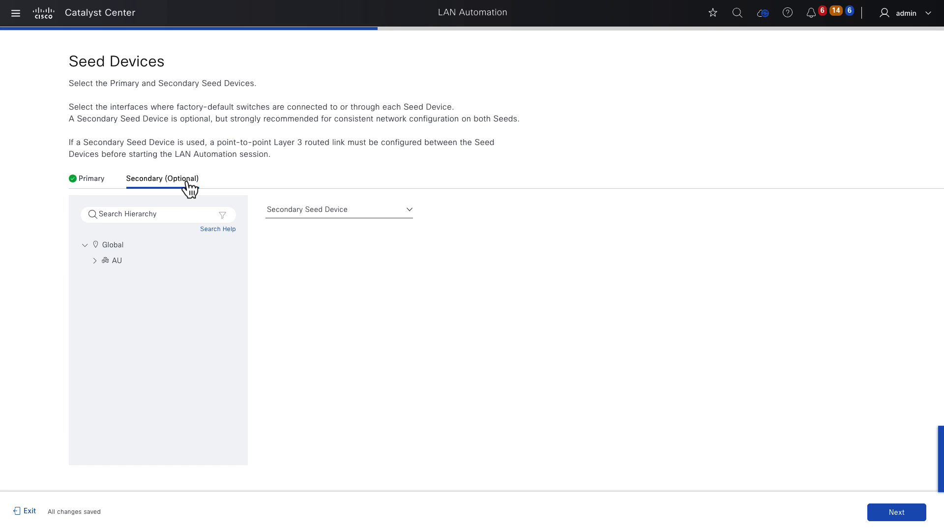
left_click(175, 215)
type("MEL")
left_click(143, 277)
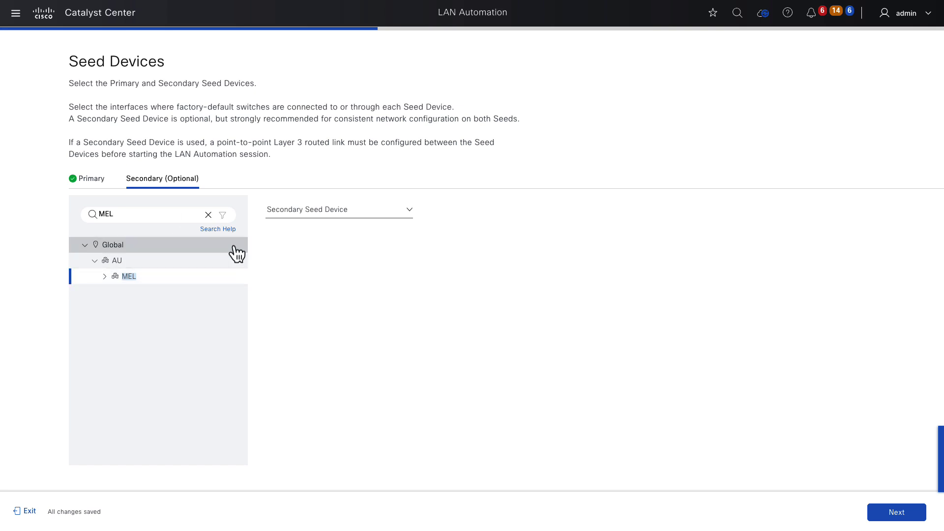
left_click(306, 217)
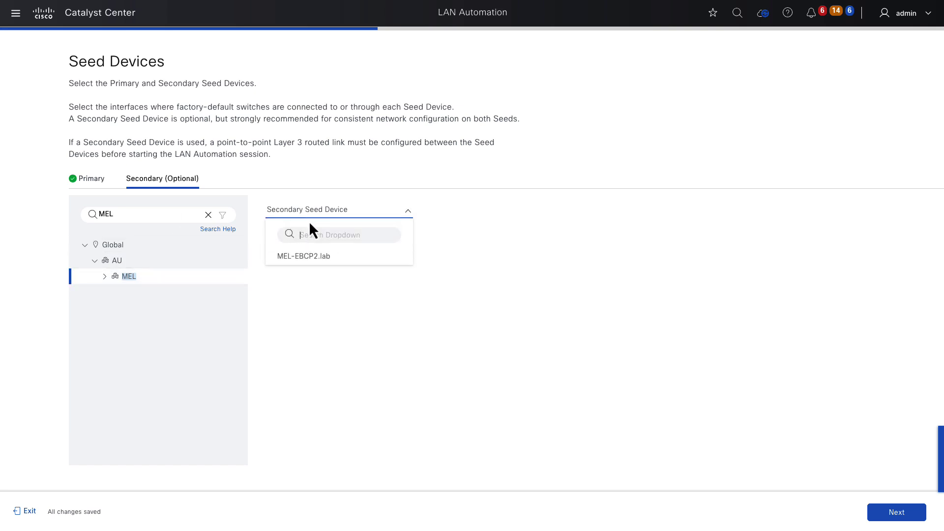
left_click(328, 262)
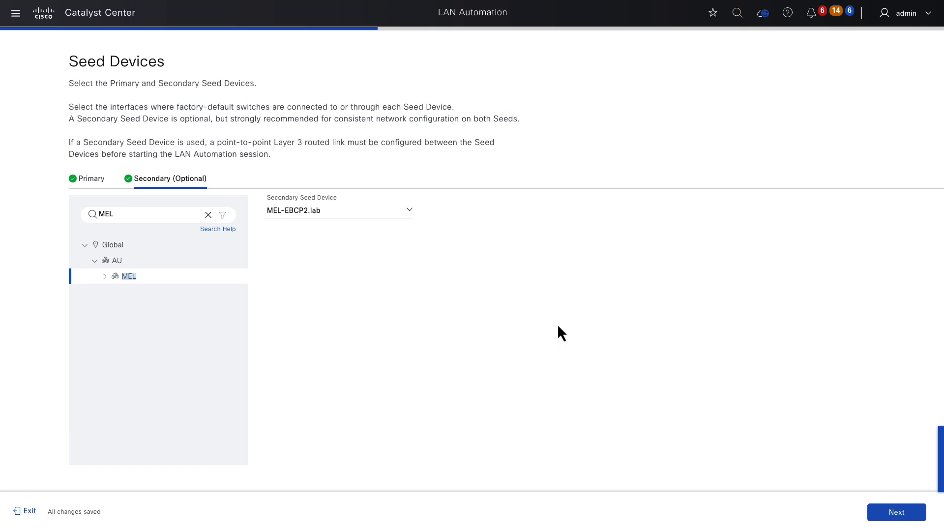
Place discovered devices on floor MEL > B1 > L1 with the LAN_AUTO-MEL principal IP pool.
left_click(899, 511)
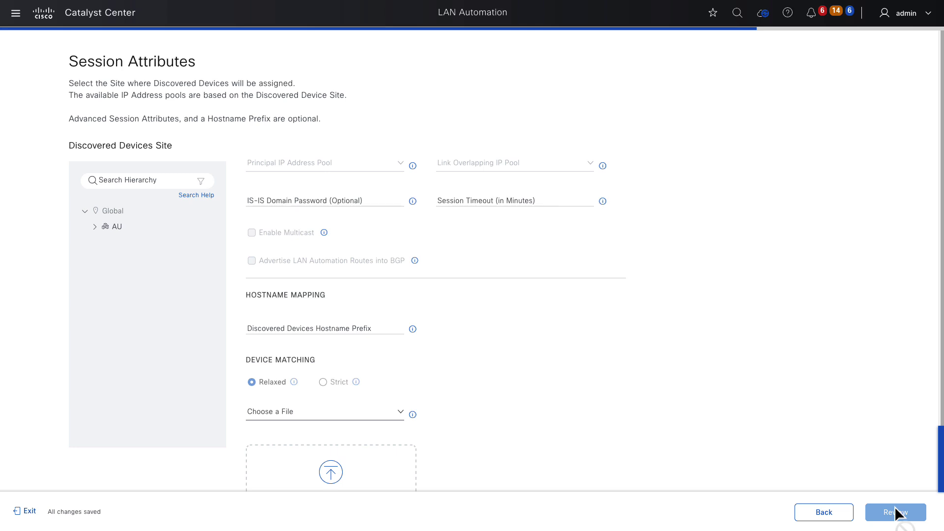
left_click(156, 181)
type("L1")
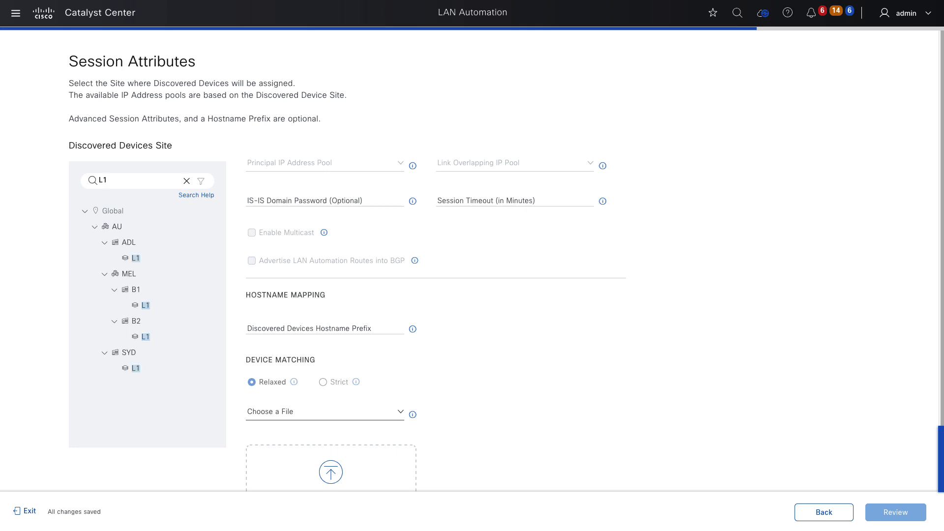
left_click(166, 309)
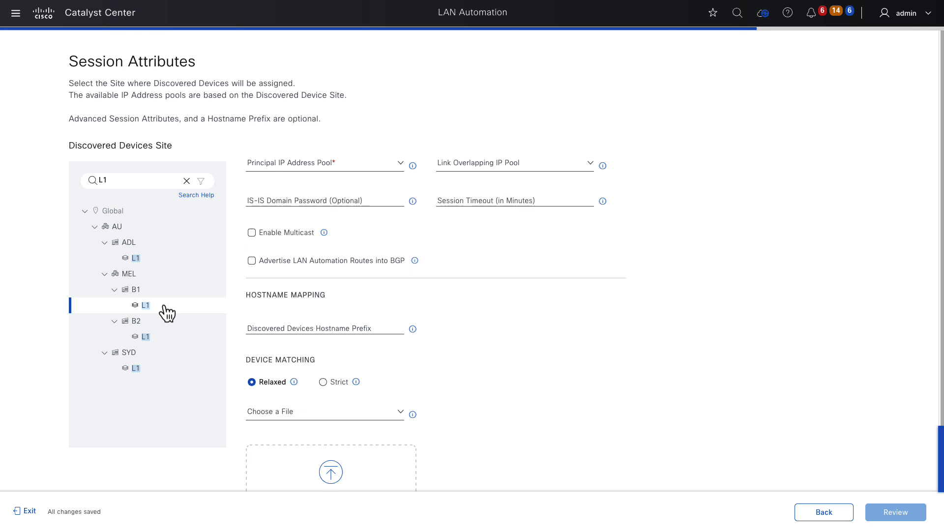
left_click(305, 167)
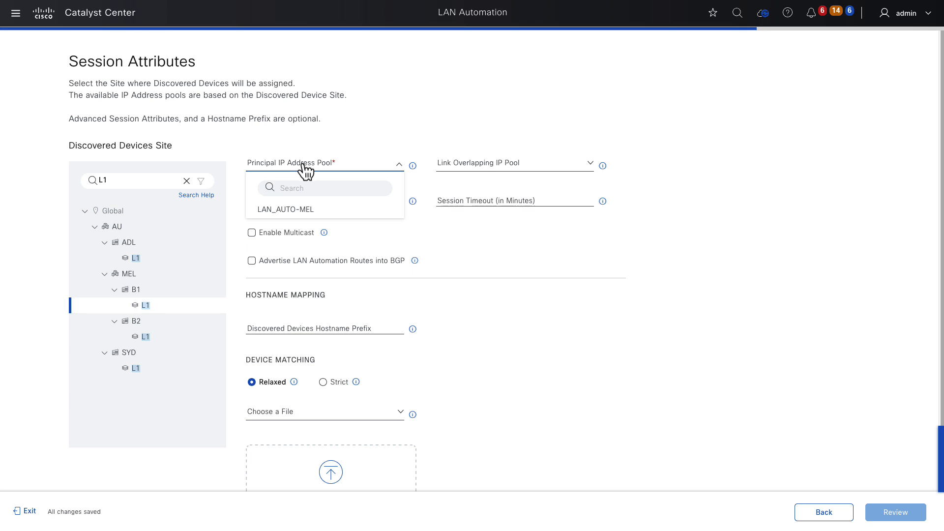
left_click(312, 210)
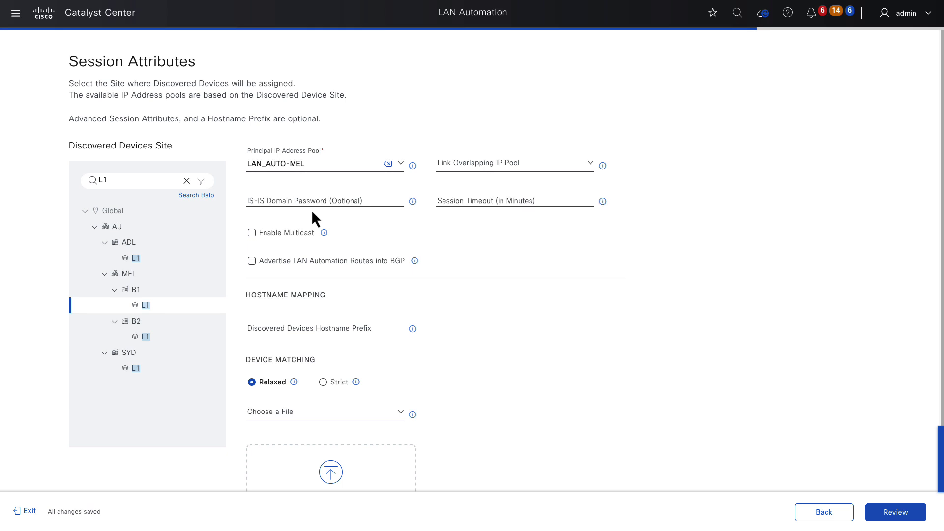
Enter the IS-IS domain password, enable multicast, and advertise LAN Automation routes into BGP.
left_click(307, 200)
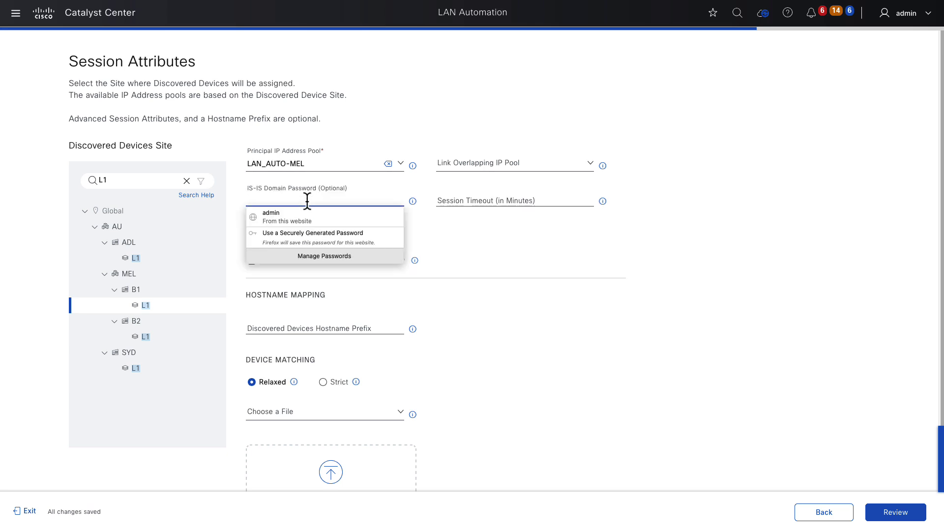
type("cisco123")
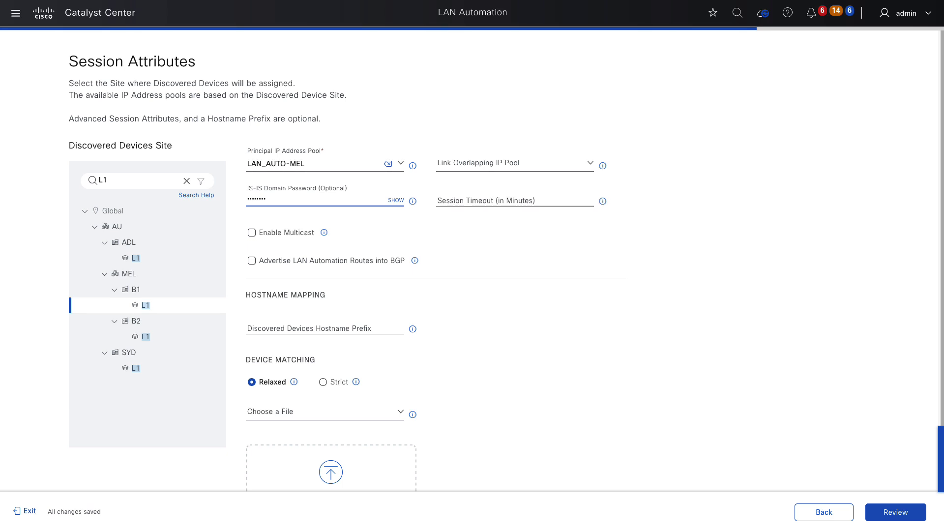
left_click(299, 231)
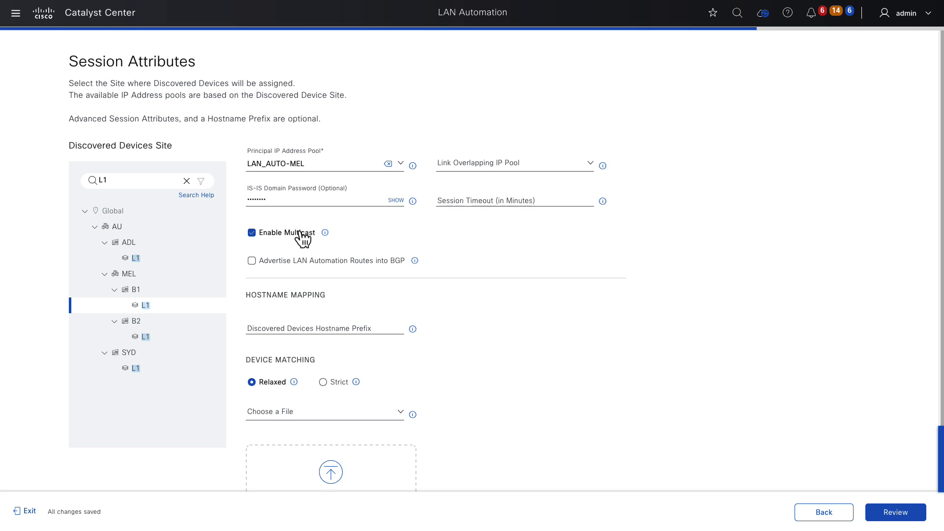
left_click(299, 260)
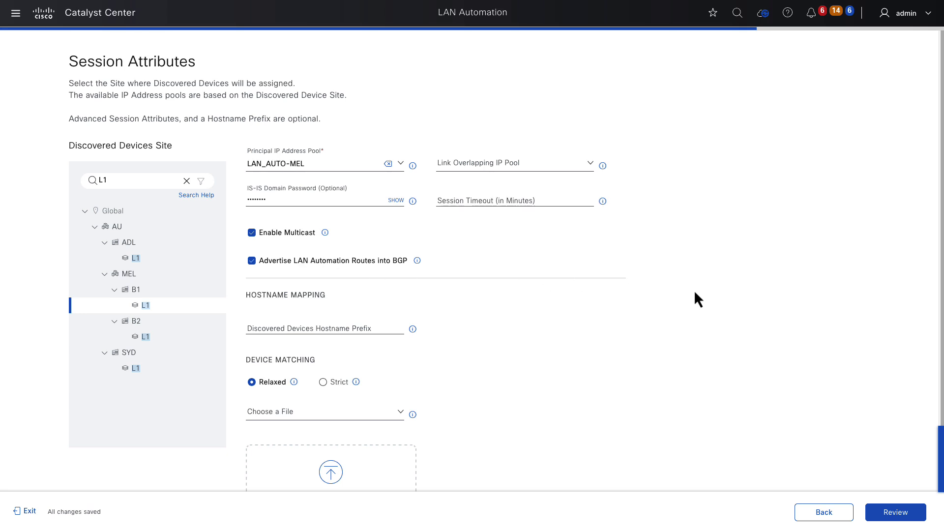
scroll(695, 295, "down", 2)
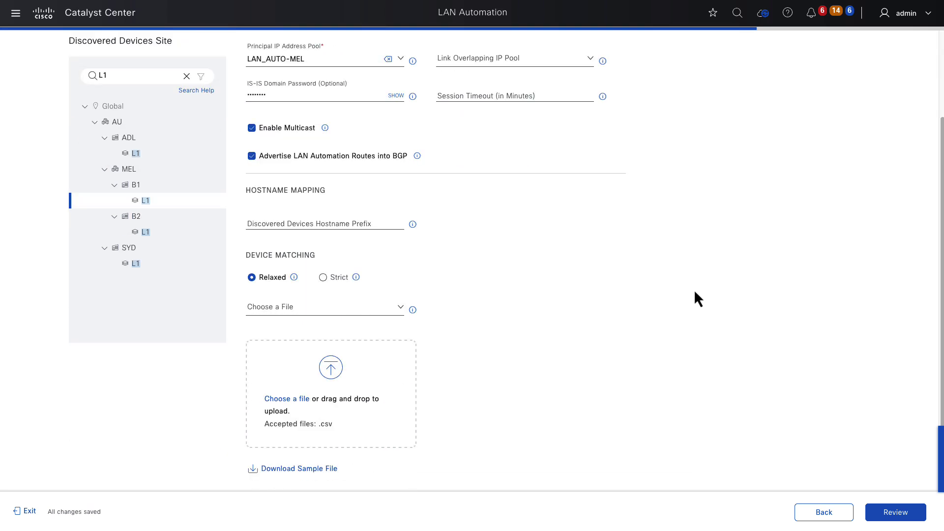
Review the session settings, decline the browser's password-save prompt, and start LAN Automation.
left_click(891, 515)
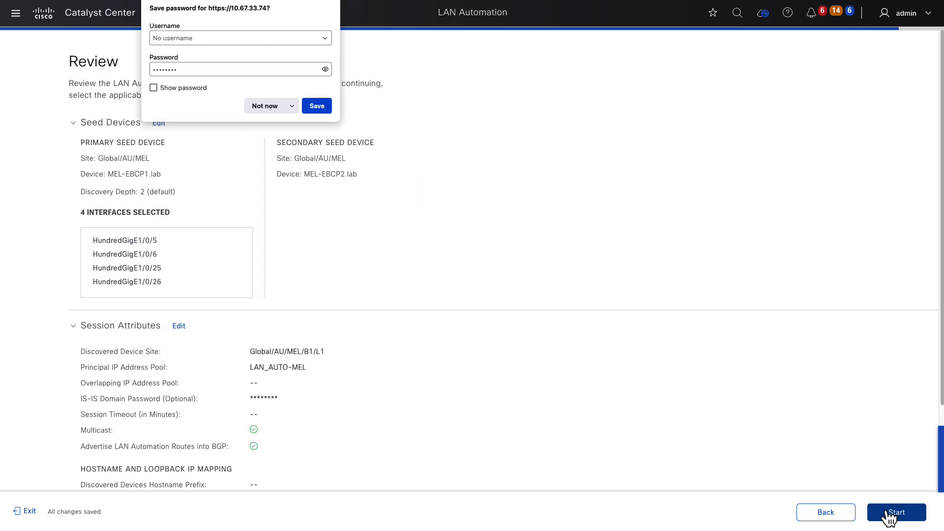
left_click(258, 104)
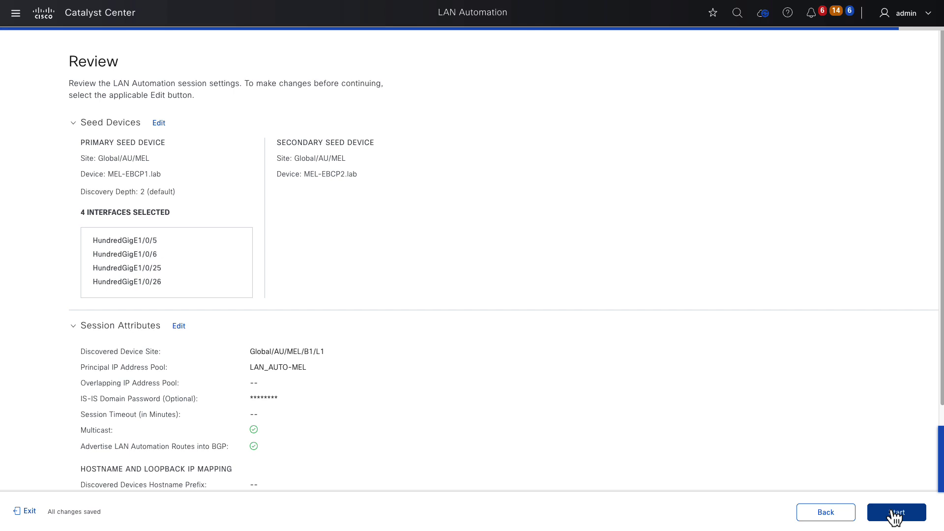
left_click(894, 515)
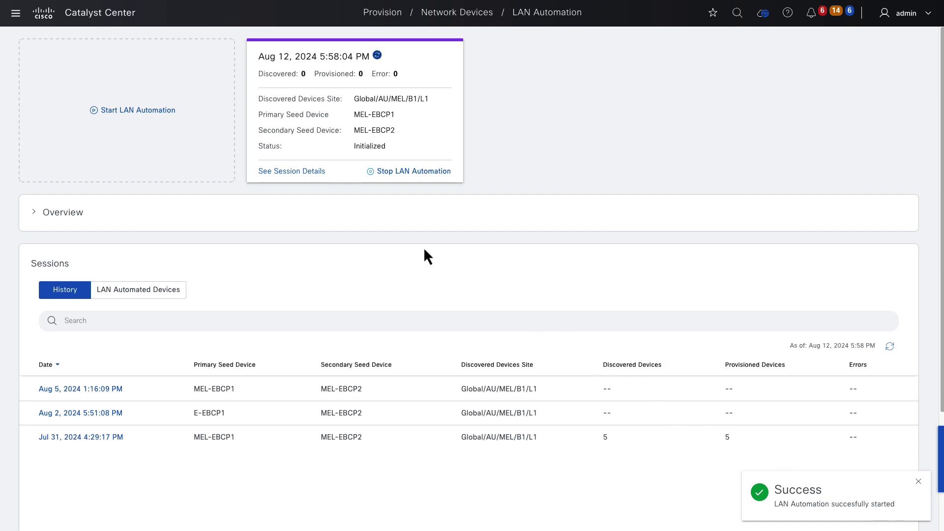
Open the new session's details and show its Discovered devices view.
left_click(297, 170)
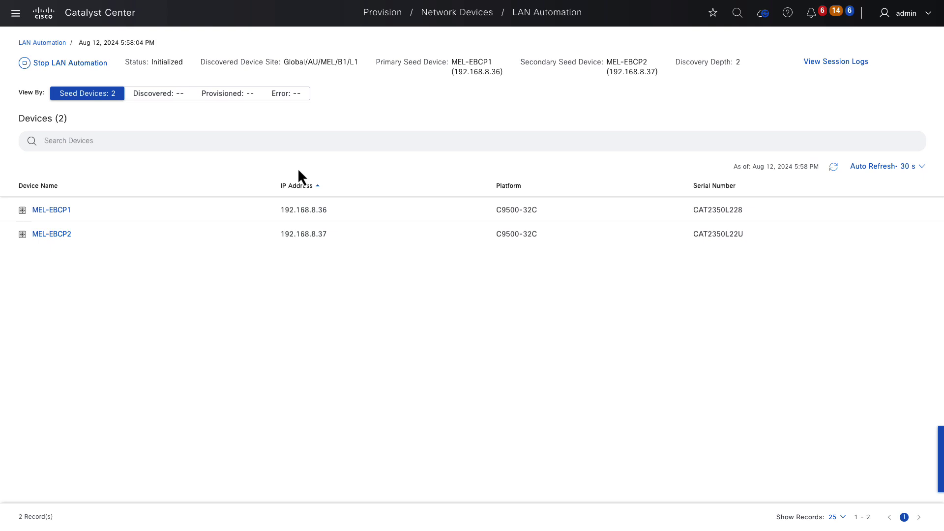
left_click(157, 94)
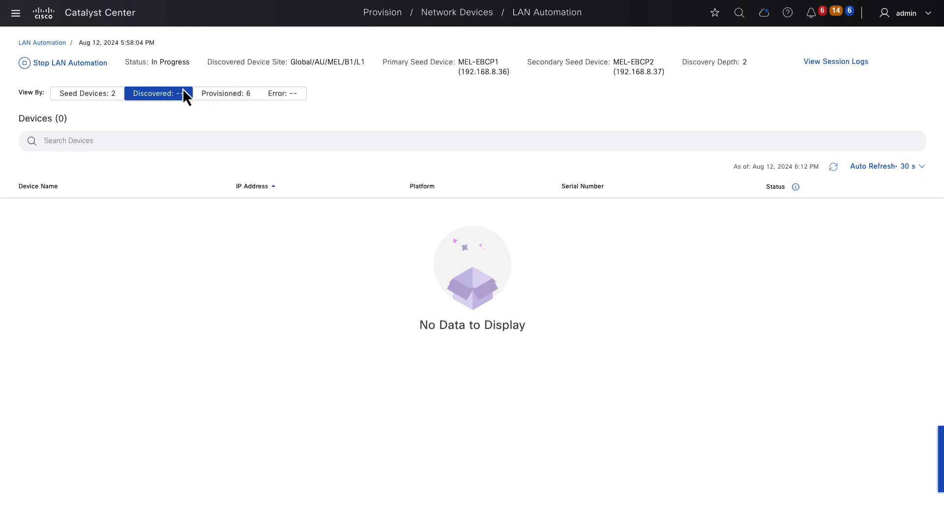
View the six provisioned switches, then stop LAN Automation to review discovered devices.
left_click(218, 95)
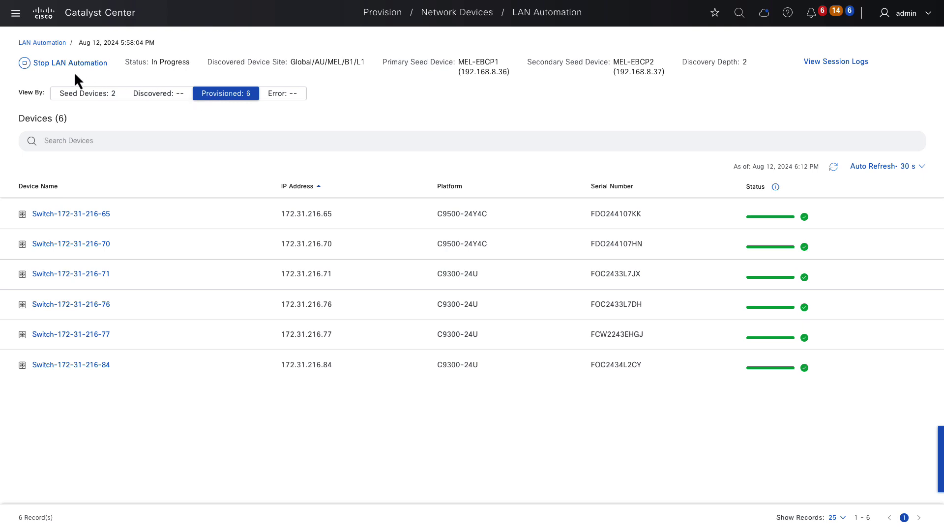
left_click(51, 64)
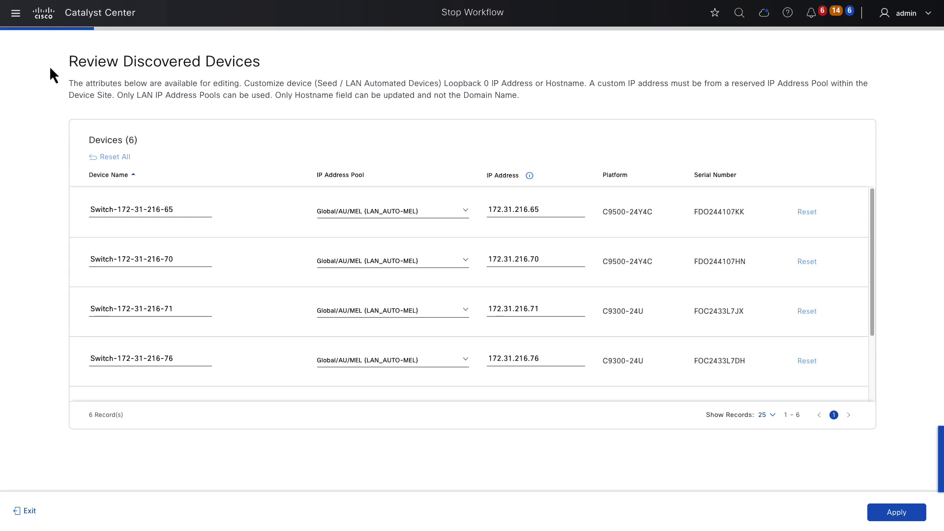
Rename the first four switches MEL-IN2, MEL-IN1, MEL-EN2 and MEL-EN1.
triple_click(129, 209)
type("MEL-IN2")
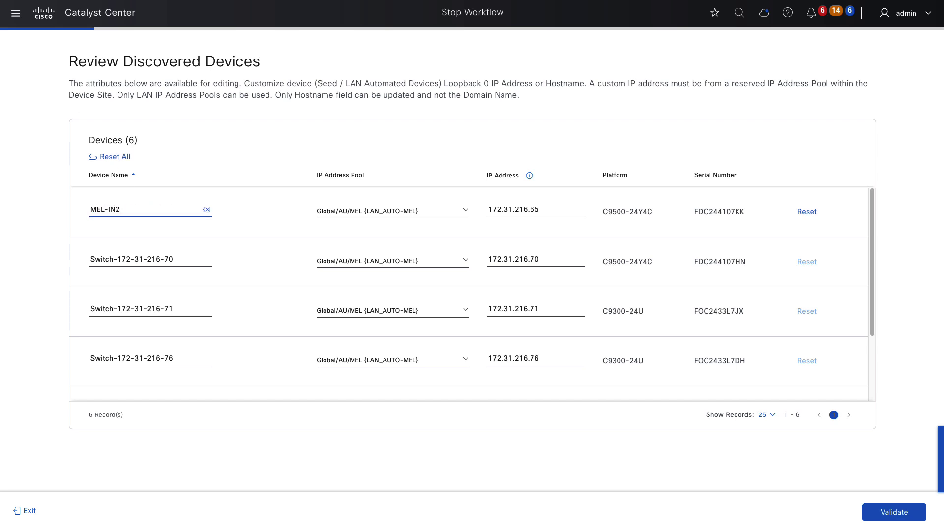
triple_click(138, 256)
type("MEL-IN1")
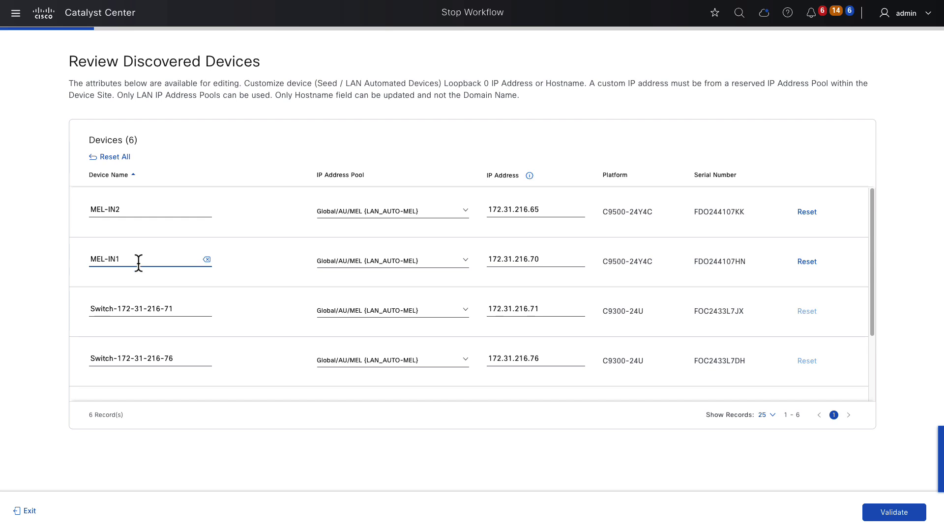
triple_click(139, 305)
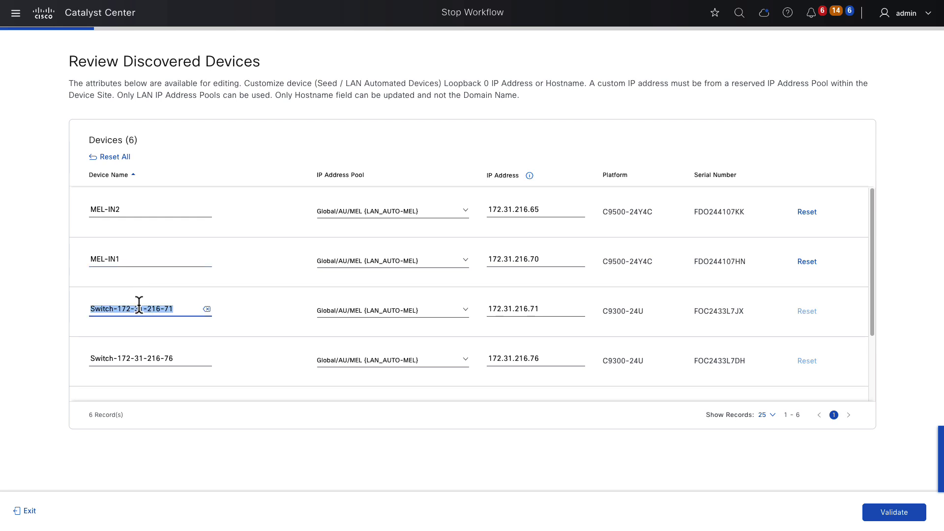
type("MEL-EN2")
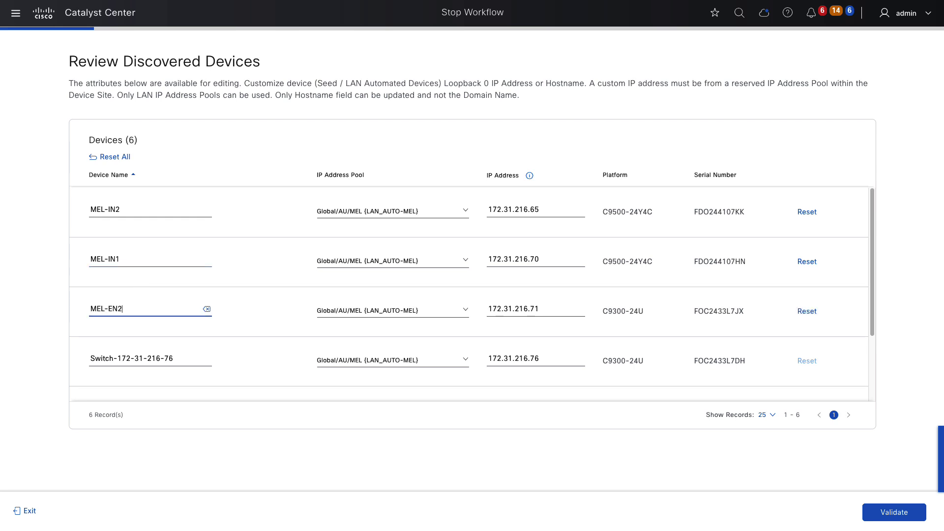
triple_click(115, 353)
type("MEL-EN1")
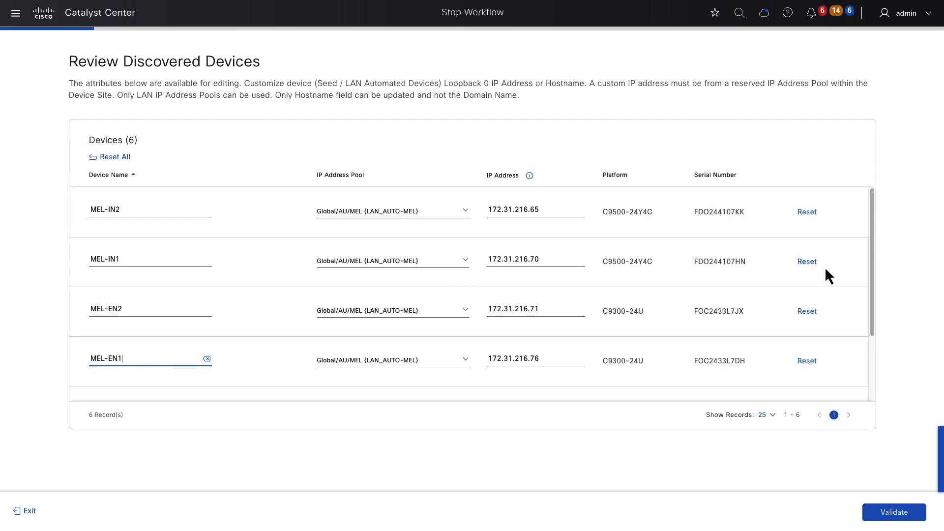
Rename the 172.31.216.77 and 172.31.216.84 switches as the remaining MEL-EN3 and MEL-EN4.
left_click_drag(872, 273, 874, 372)
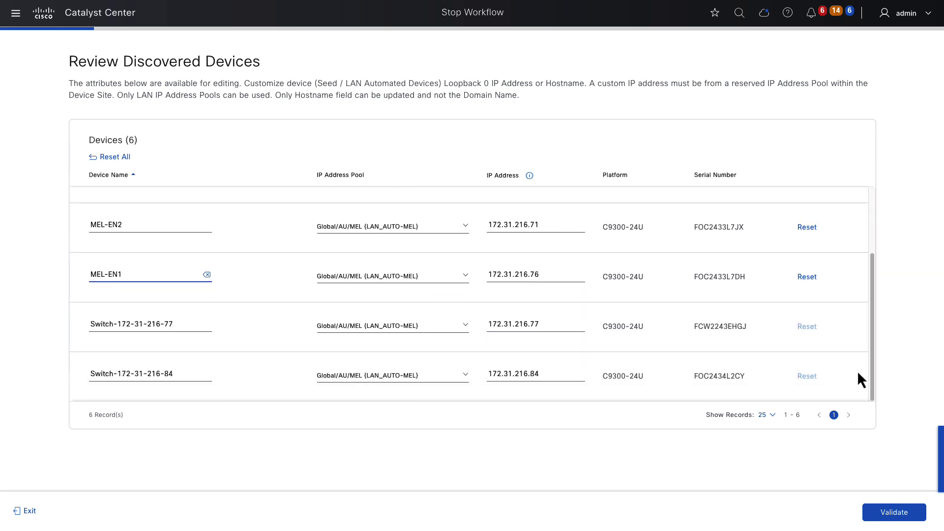
triple_click(186, 323)
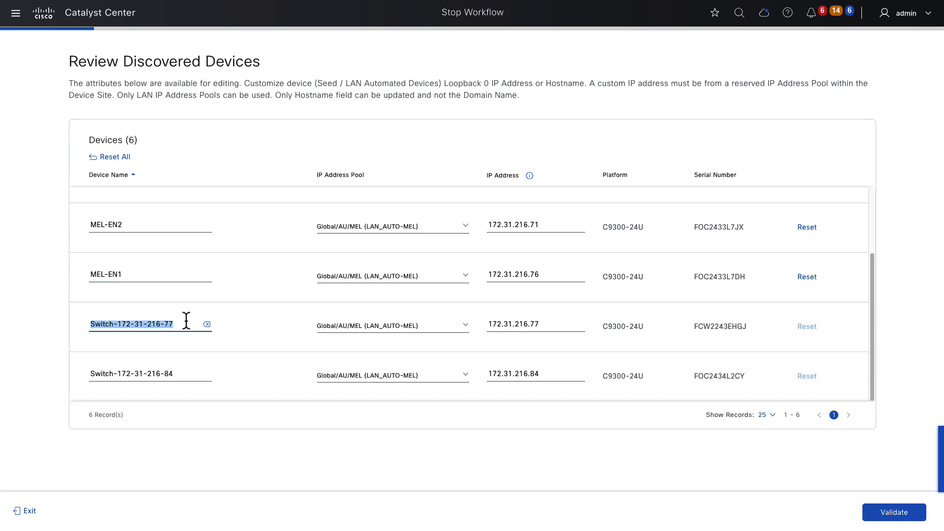
type("MEL-EN4")
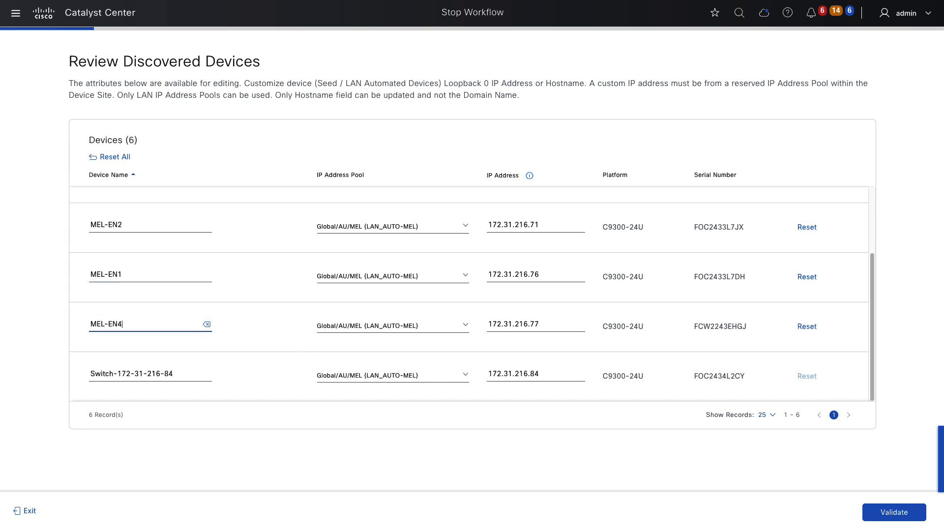
triple_click(172, 376)
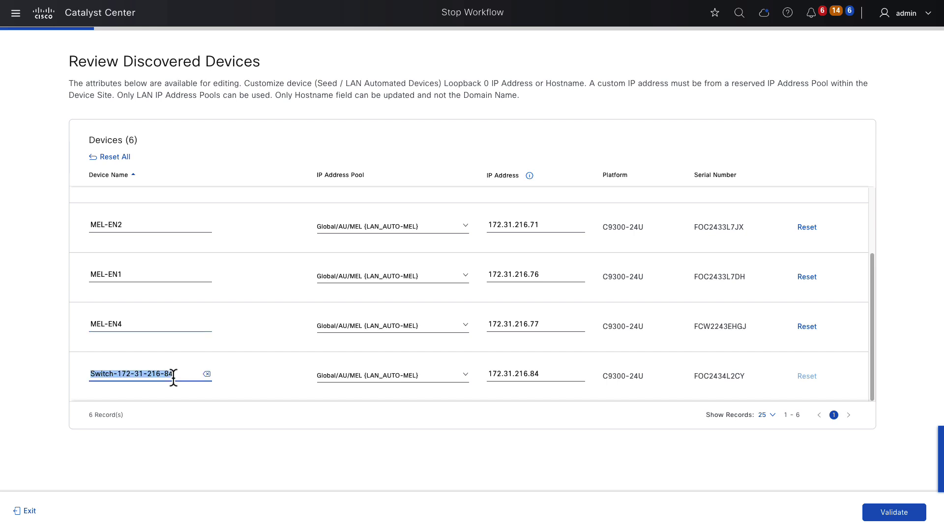
type("MEL-EN3")
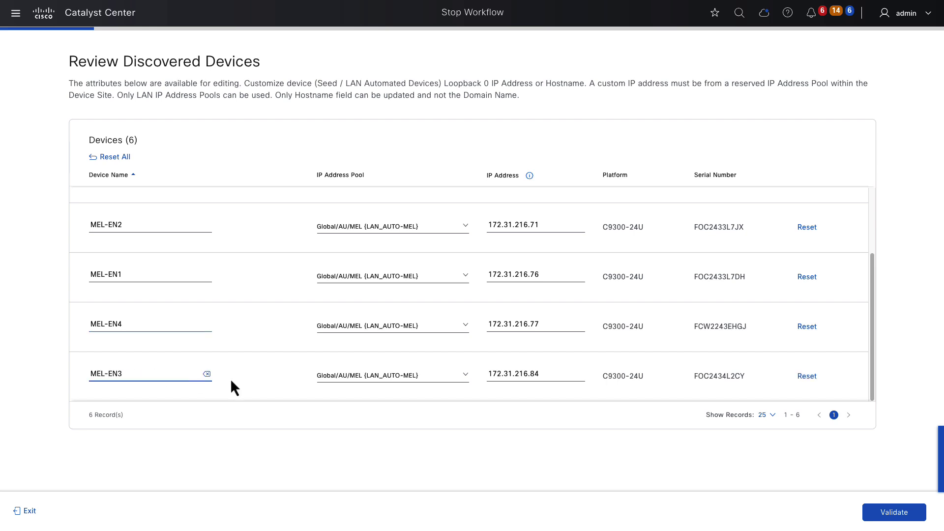
Validate the new switch hostnames and apply them to the LAN Automation session.
left_click(893, 514)
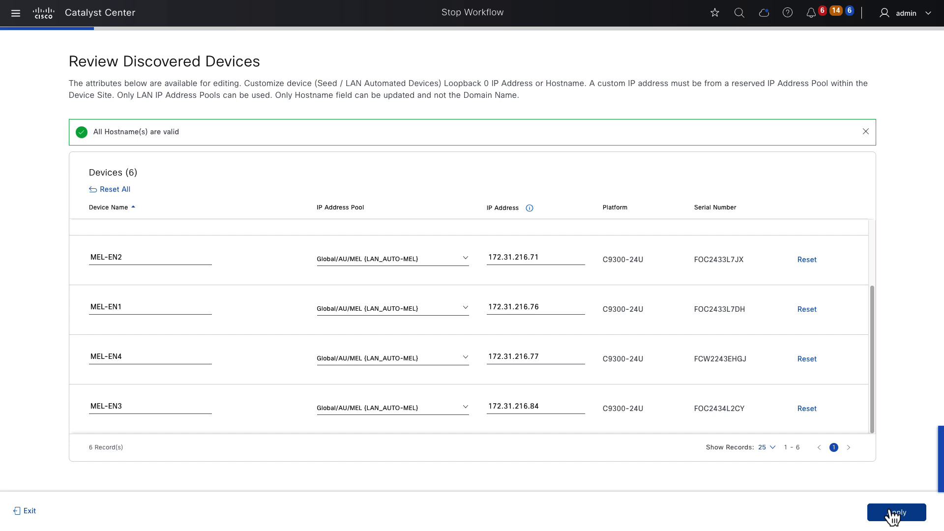
left_click(892, 515)
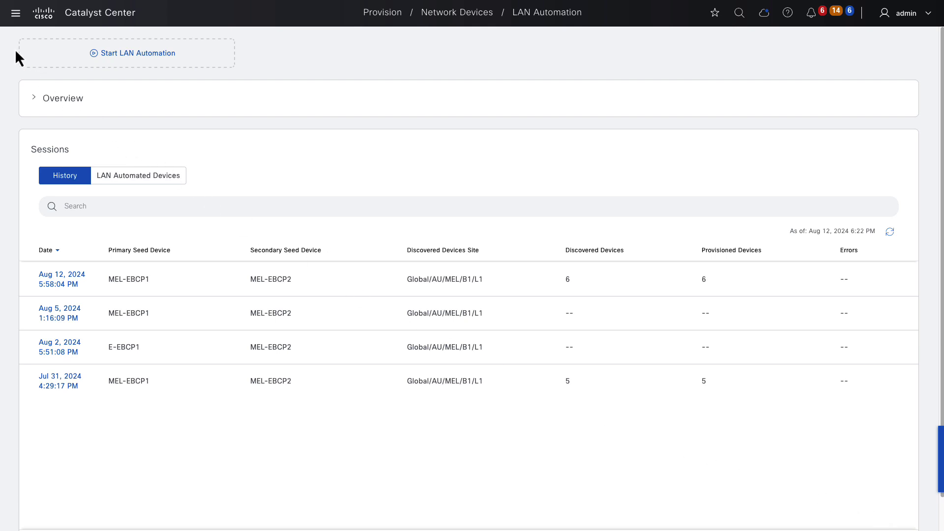
Display the MEL topology with MEL-EN1–EN4 linked to MEL-IN1/IN2 and the MEL-EBCP nodes.
left_click(16, 14)
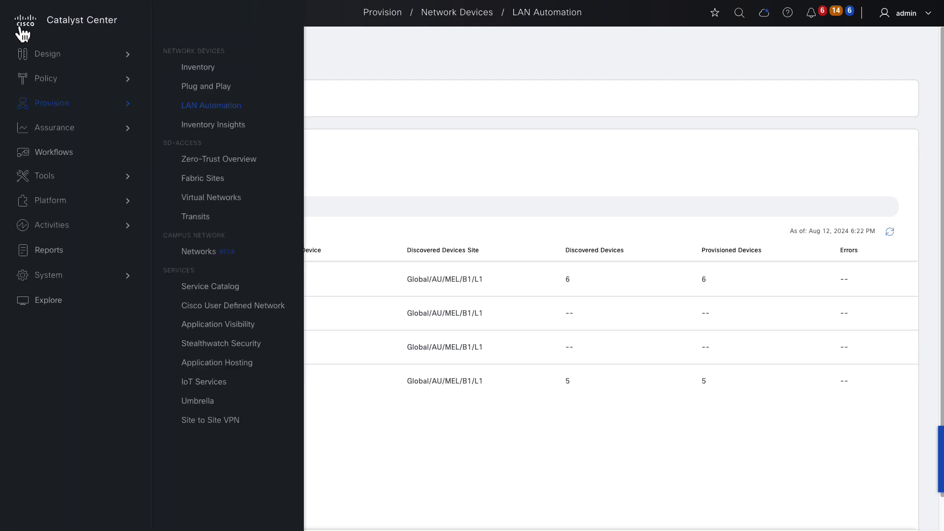
mouse_move(63, 183)
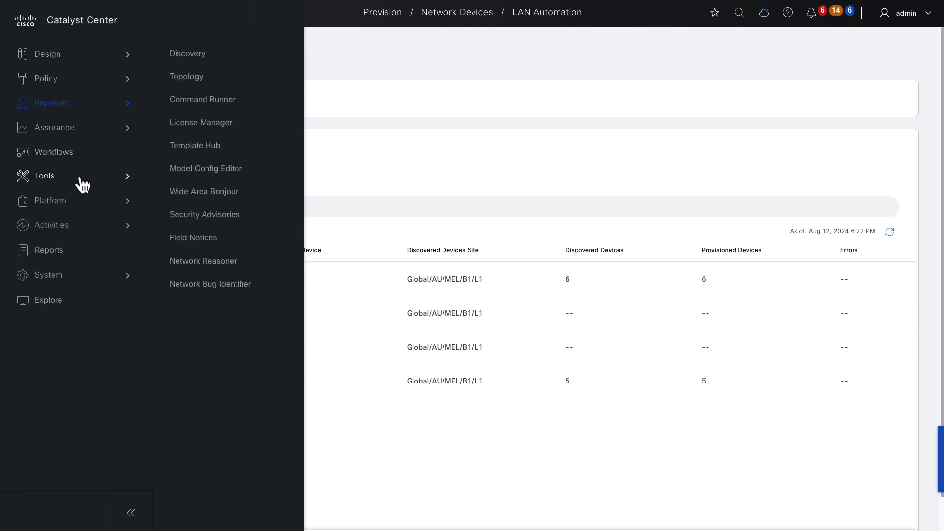
left_click(187, 79)
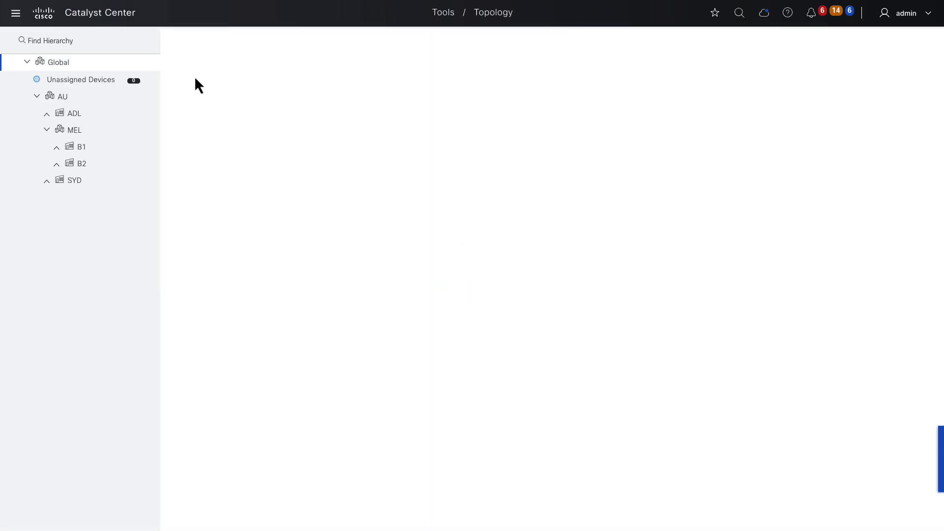
left_click(87, 129)
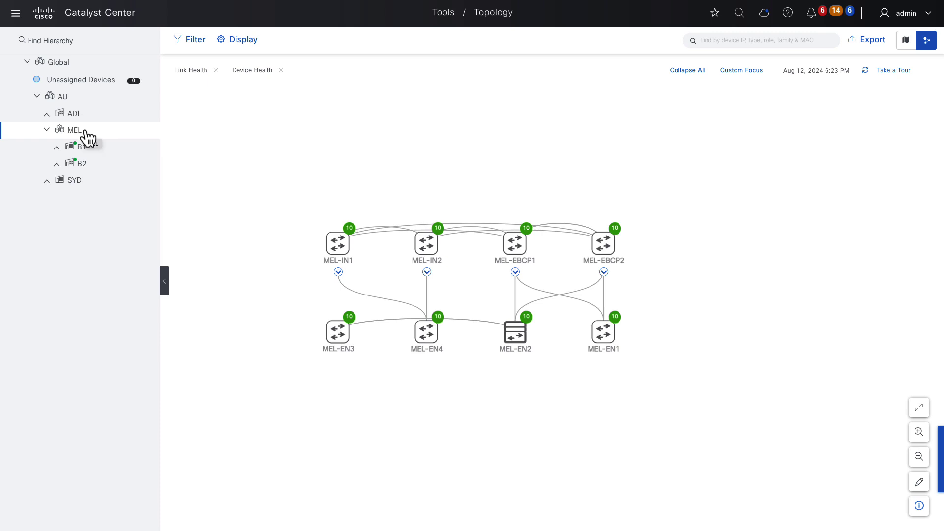
left_click(15, 13)
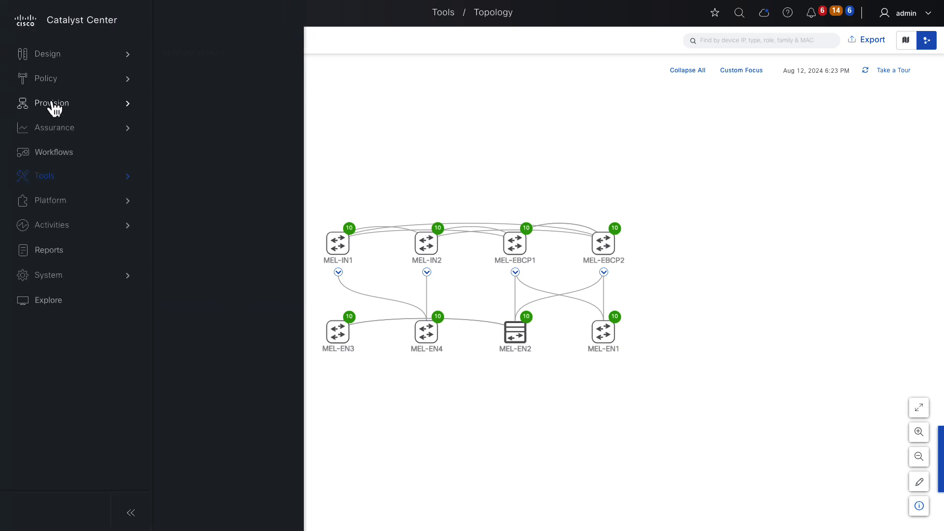
In the Provision inventory, select all MEL switches except MEL-EBCP1 and MEL-EBCP2 and show their Actions.
mouse_move(52, 106)
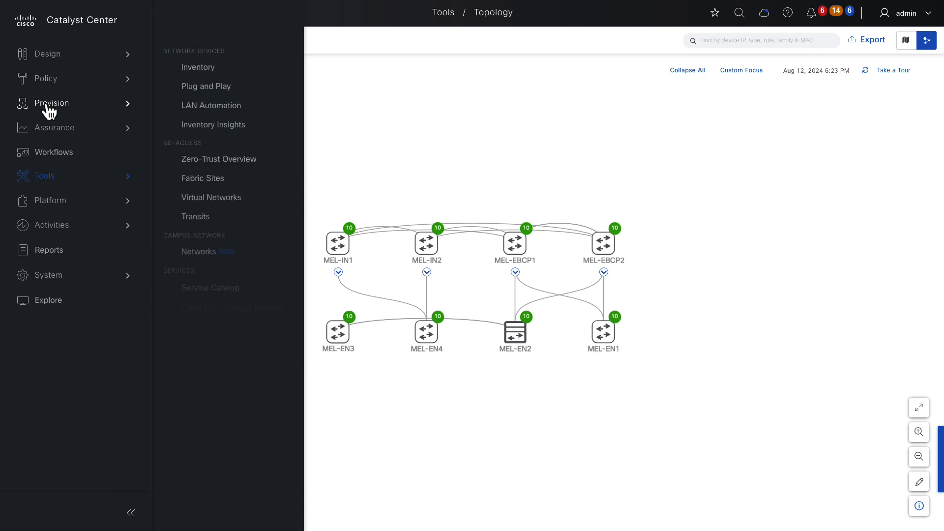
left_click(185, 68)
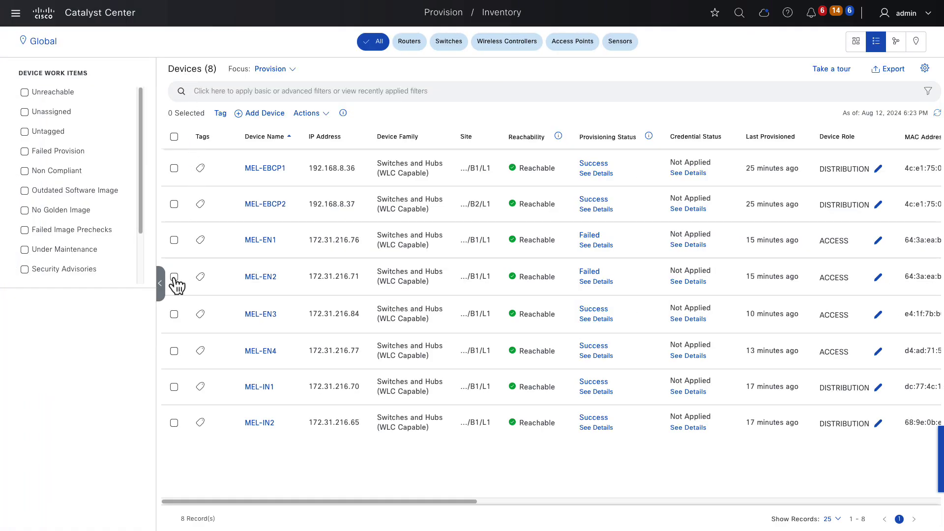
left_click(160, 284)
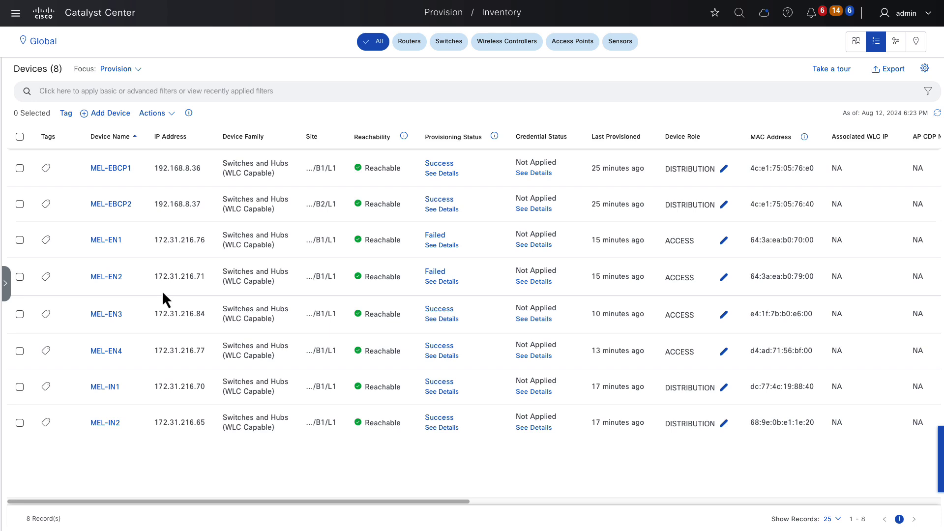
left_click(20, 136)
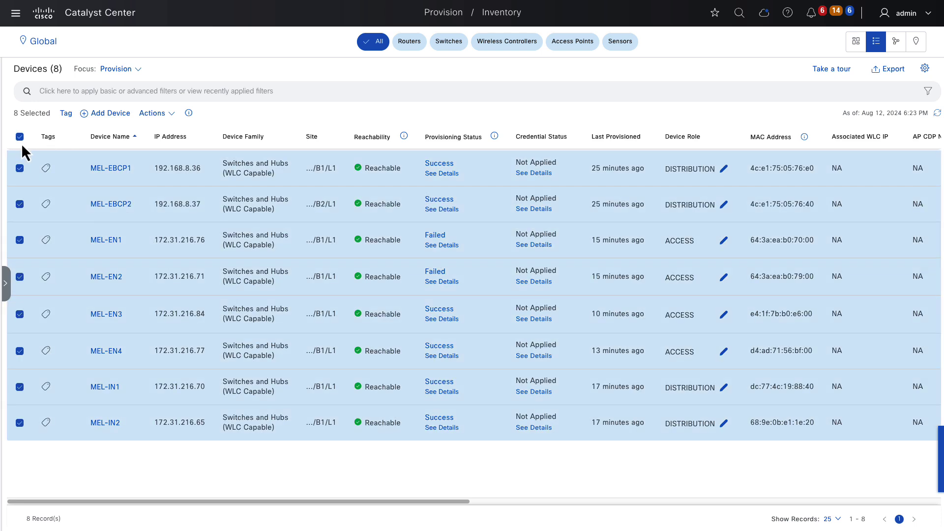
left_click(20, 168)
left_click(20, 205)
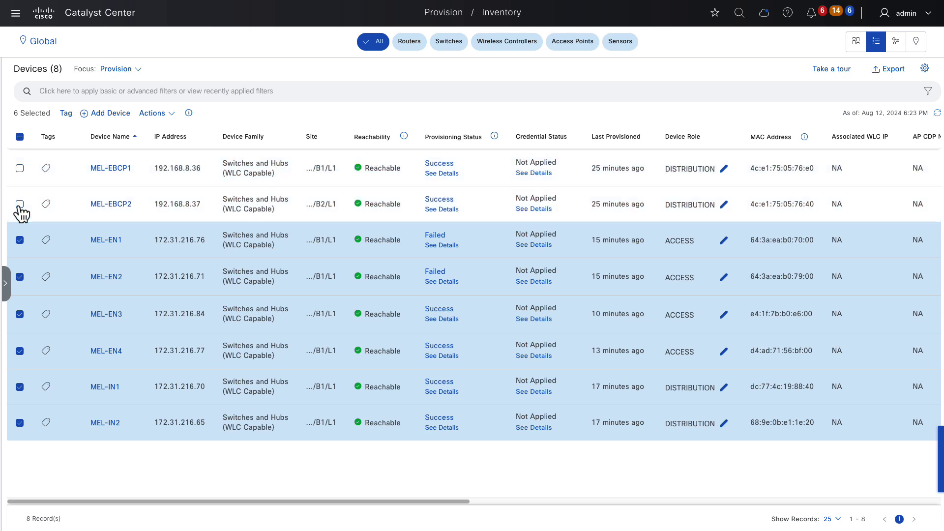
left_click(152, 113)
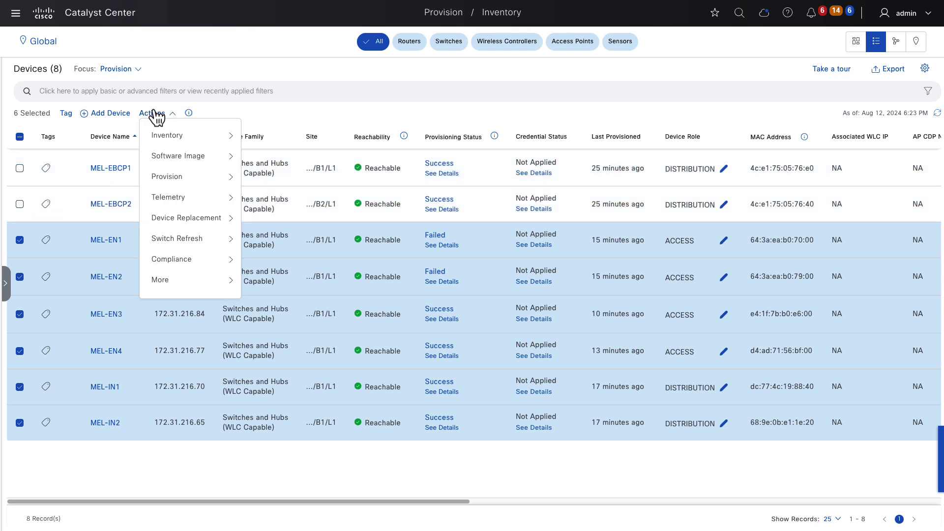
Provision the six switches to Global/AU/MEL/B1/L1 through site, advanced configuration and summary, running initial checks.
mouse_move(195, 180)
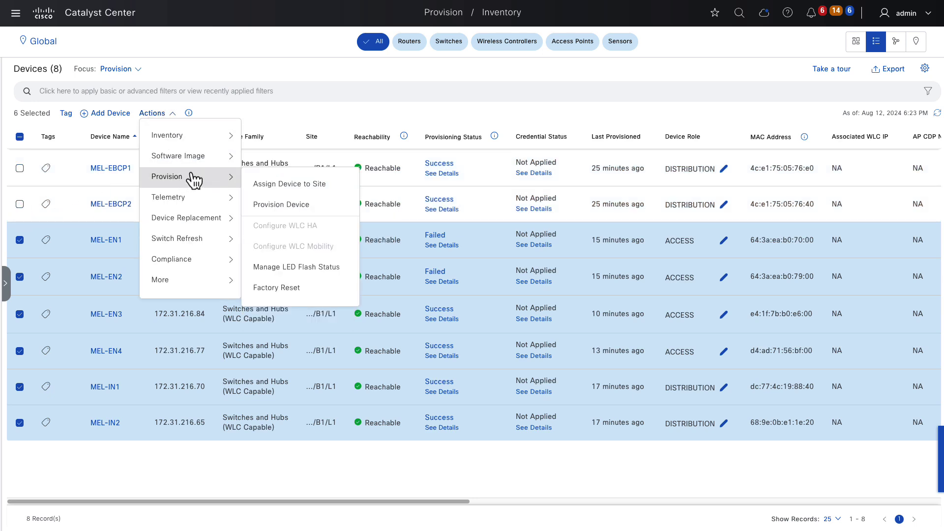
left_click(290, 203)
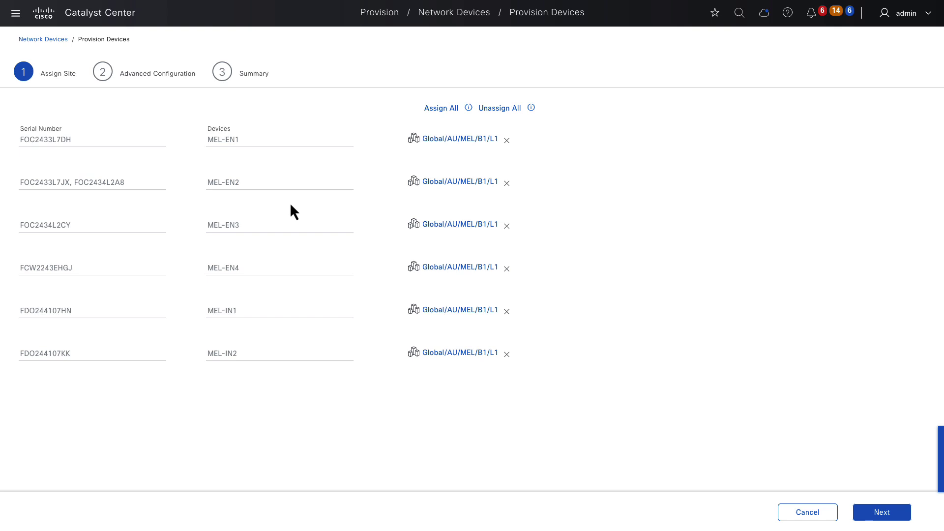
left_click(891, 513)
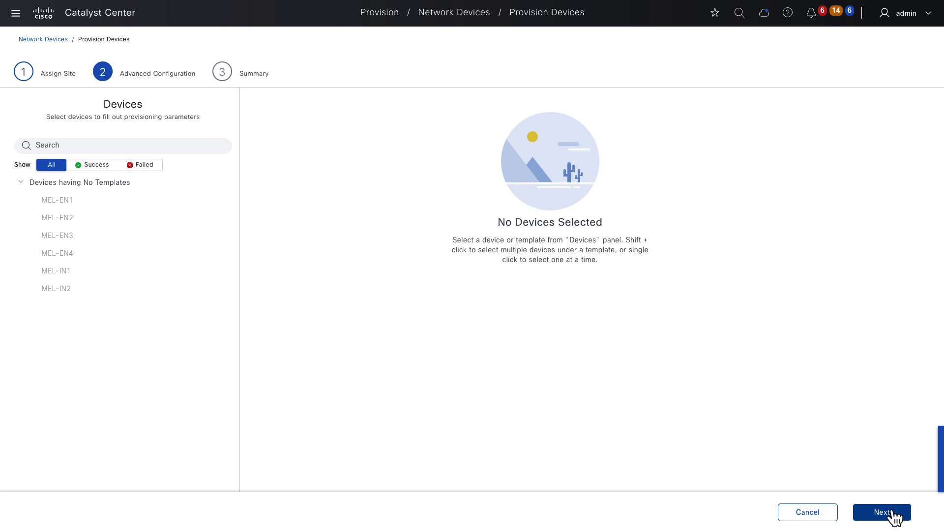
left_click(882, 513)
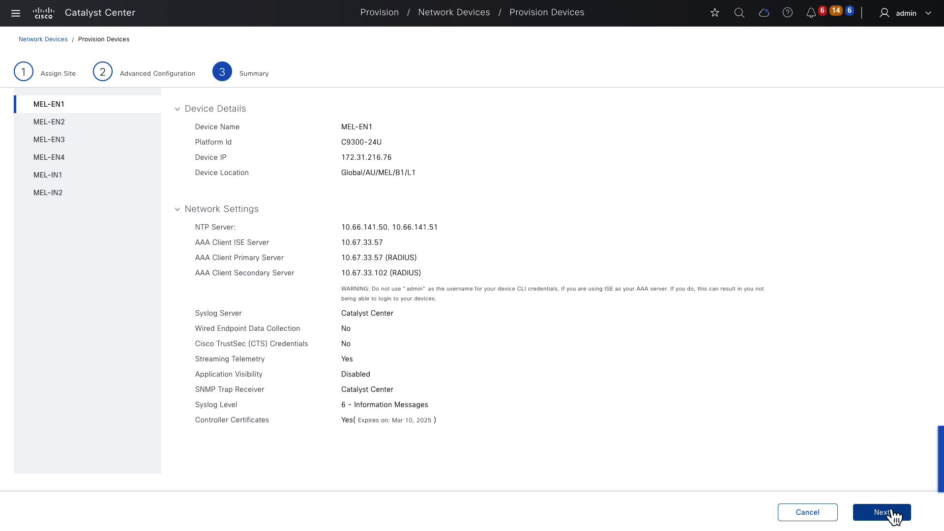
left_click(892, 513)
left_click(894, 513)
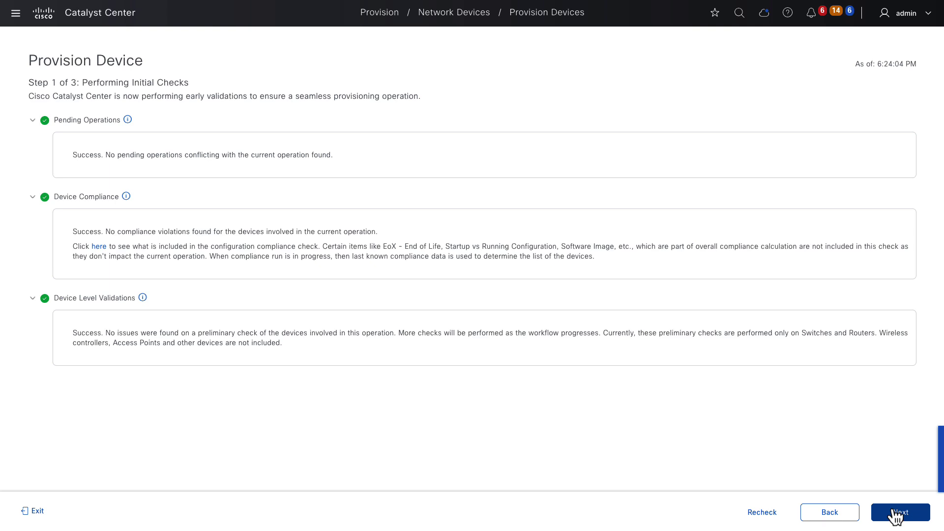
Preview the configuration generated for the six MEL switches and deploy it now.
left_click(895, 514)
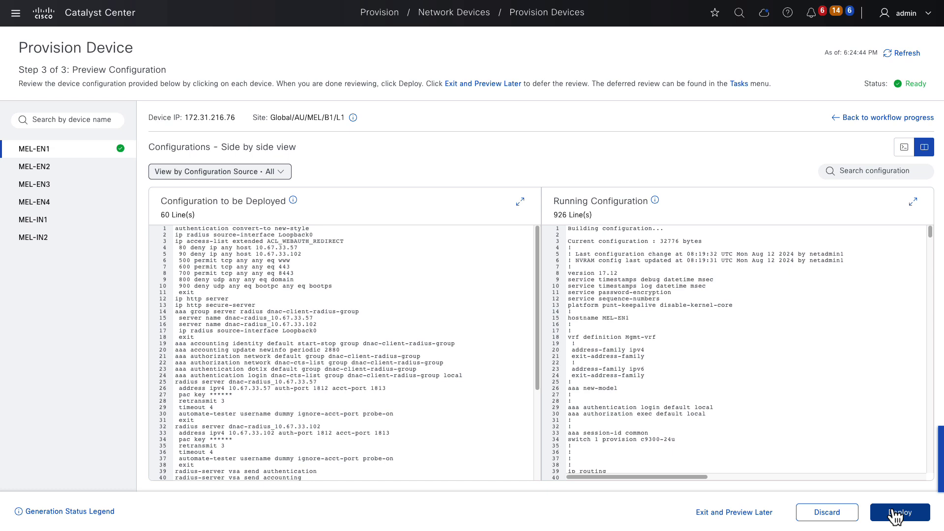
left_click(894, 514)
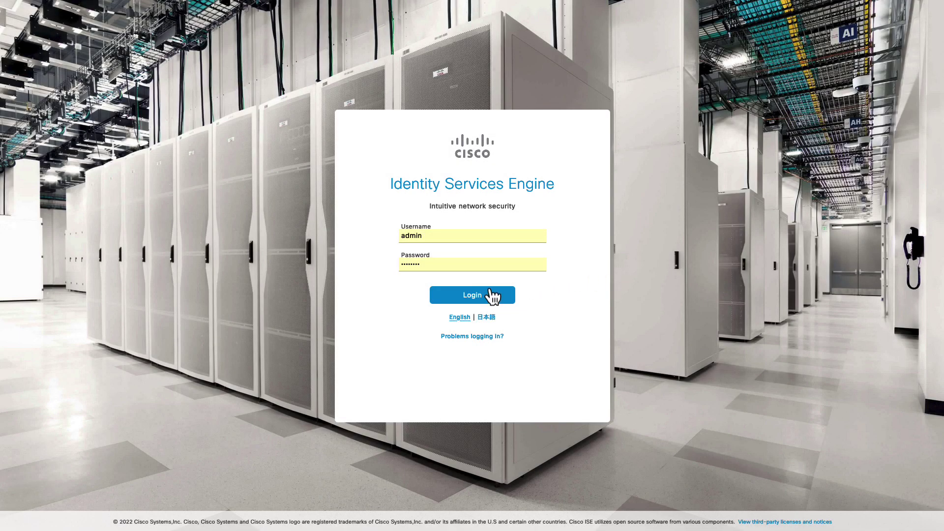
Sign in to Cisco ISE and go to Administration > Network Resources > Network Devices.
left_click(491, 294)
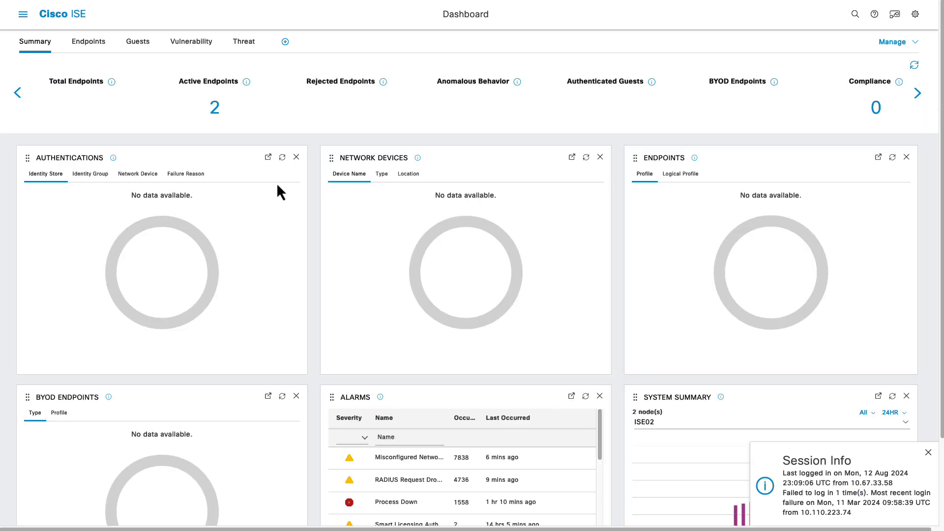
left_click(23, 22)
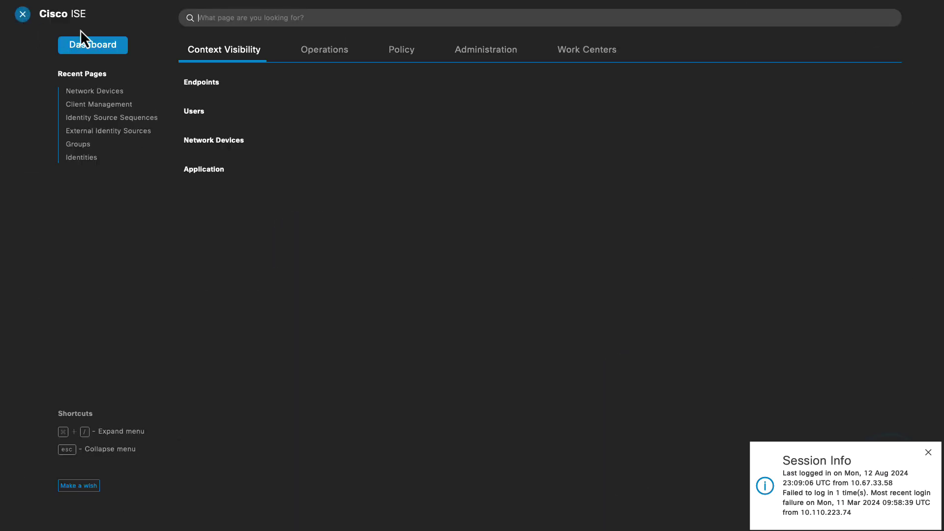
left_click(467, 60)
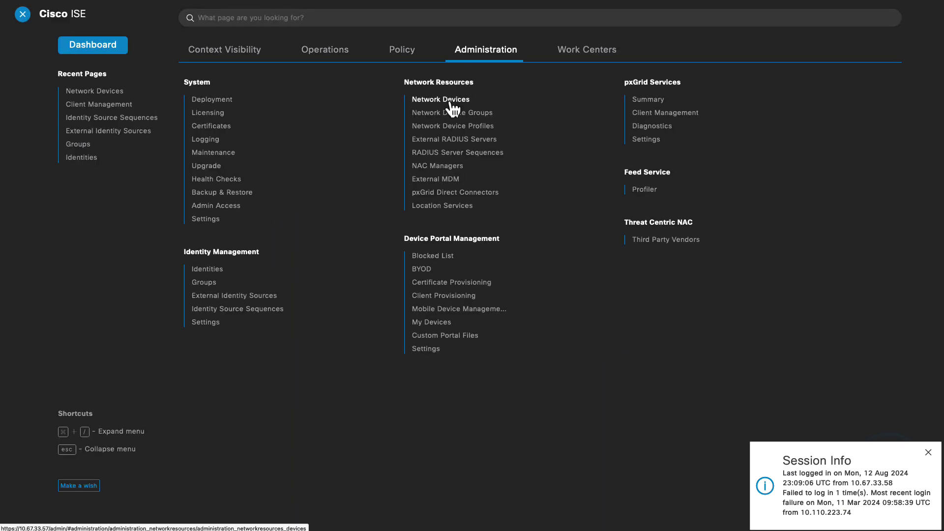
left_click(450, 101)
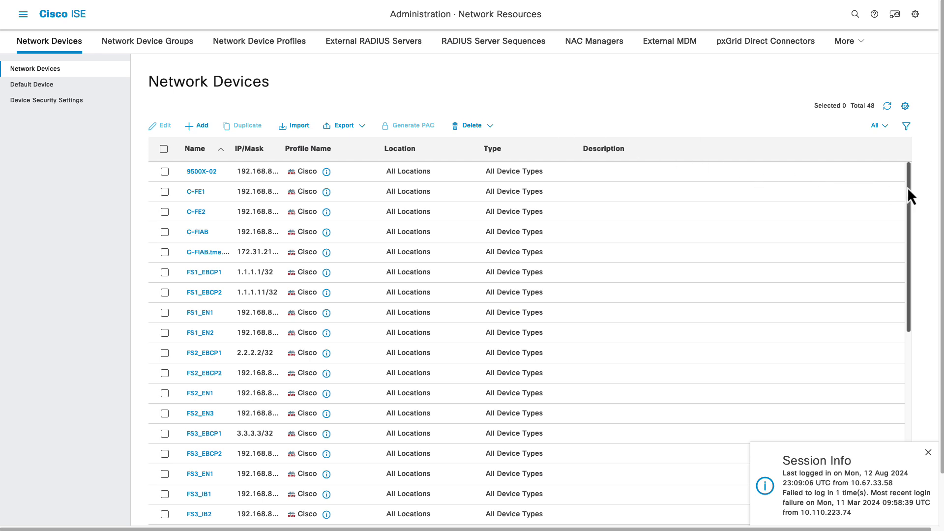
Scroll the Network Devices table down to the MEL-EBCP, MEL-EN and MEL-IN entries.
left_click_drag(907, 187, 908, 309)
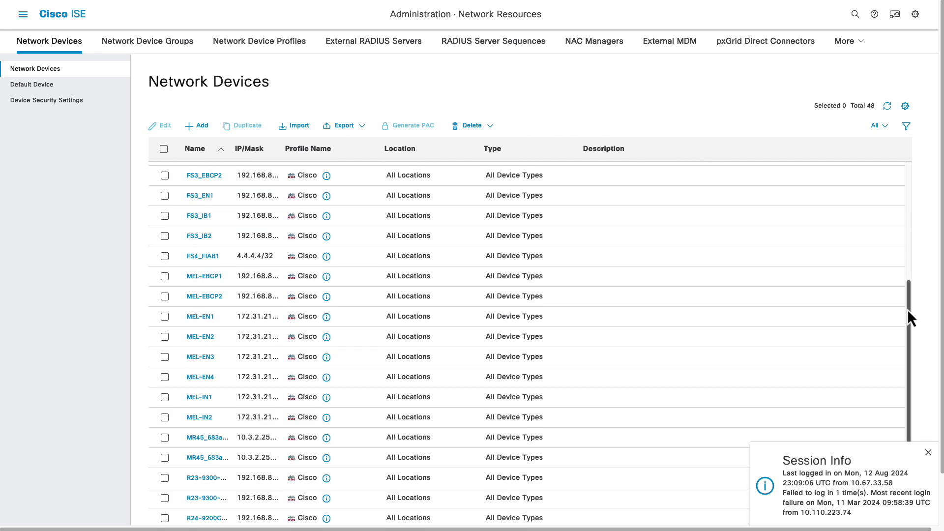